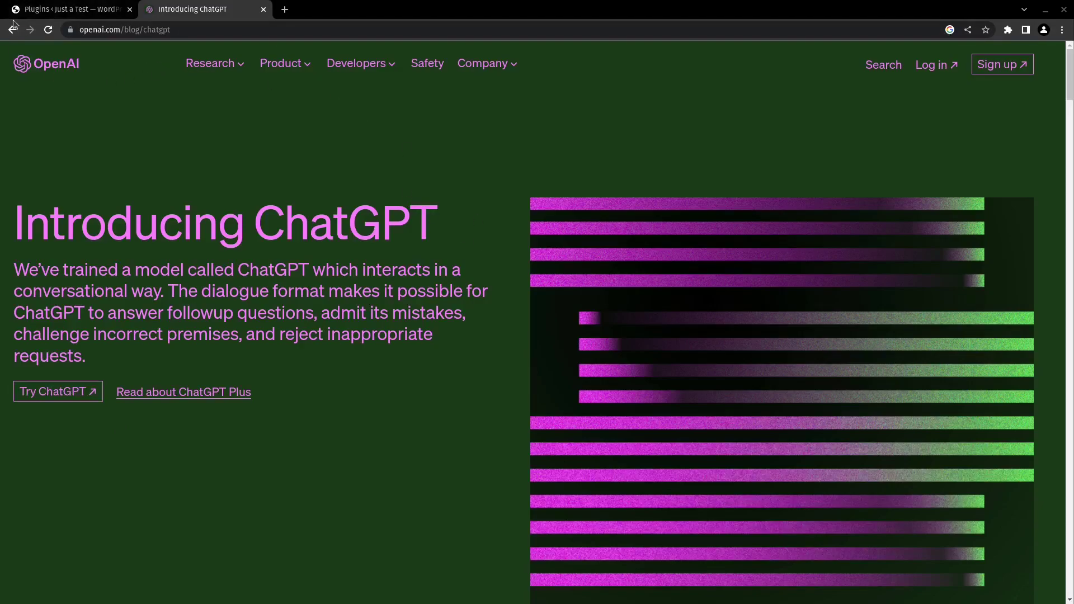
Switch back to the WordPress browser tab showing the Installed Plugins list
{"action": "left_click", "coordinate": [62, 10]}
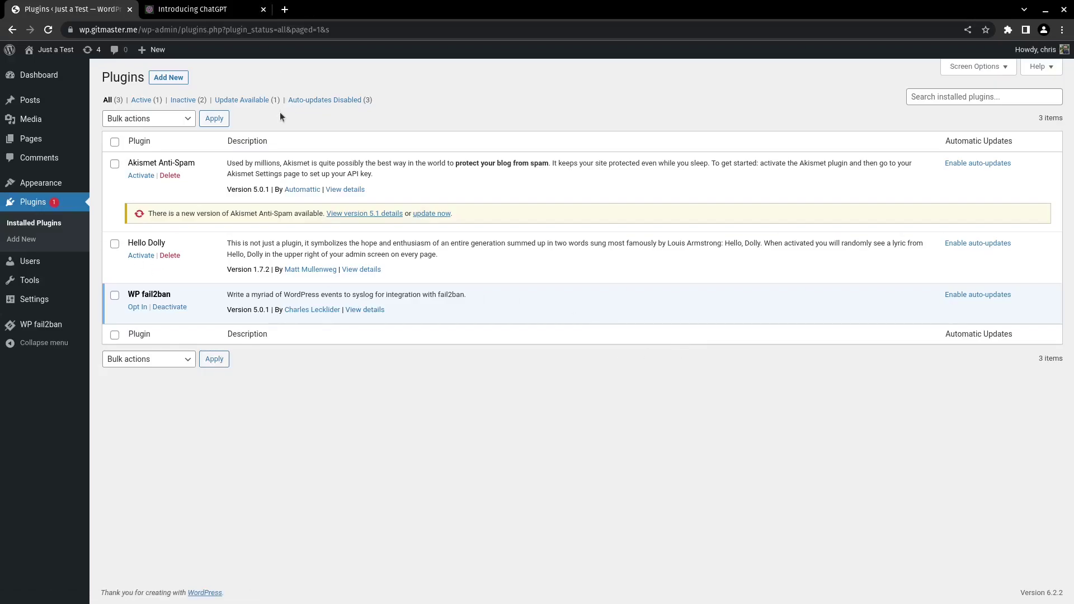
Find AI Engine in the plugin directory, install it and activate it
{"action": "left_click", "coordinate": [189, 84]}
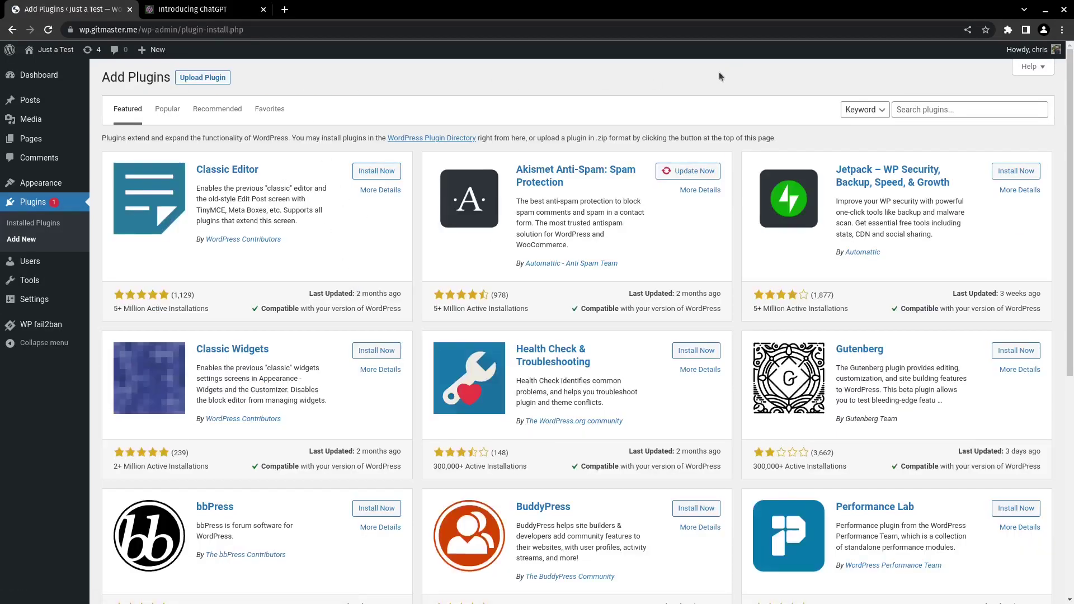
{"action": "left_click", "coordinate": [947, 104]}
{"action": "left_click", "coordinate": [964, 135]}
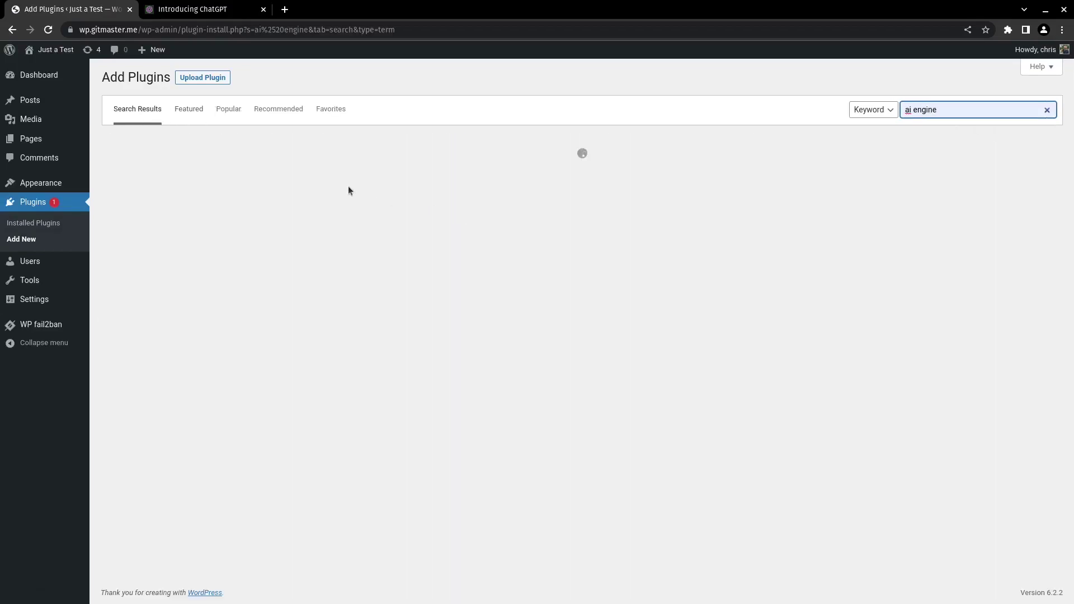
{"action": "left_click", "coordinate": [392, 175]}
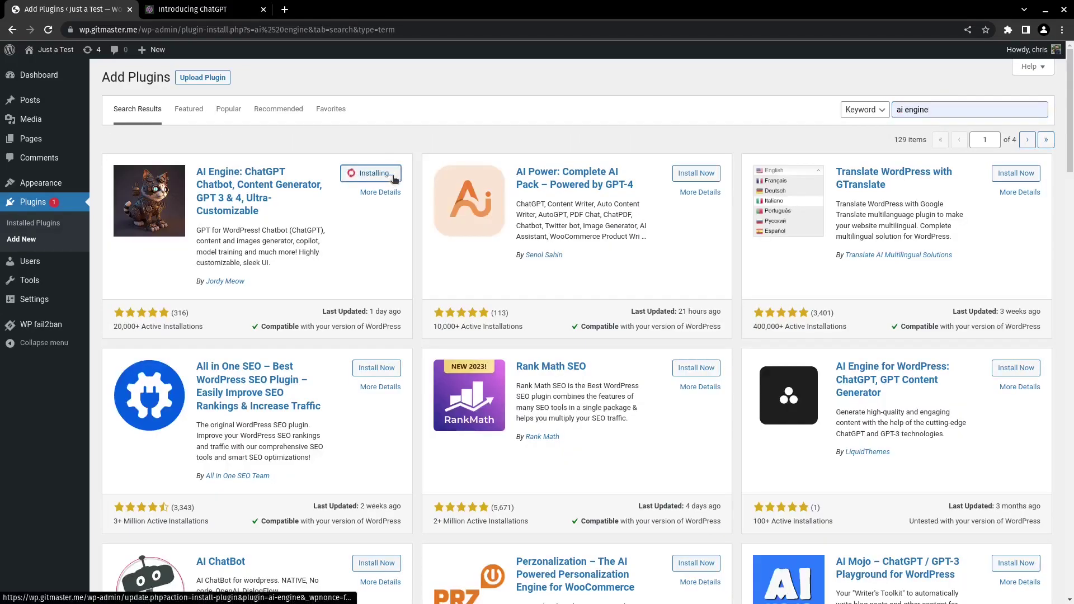
{"action": "left_click", "coordinate": [369, 175]}
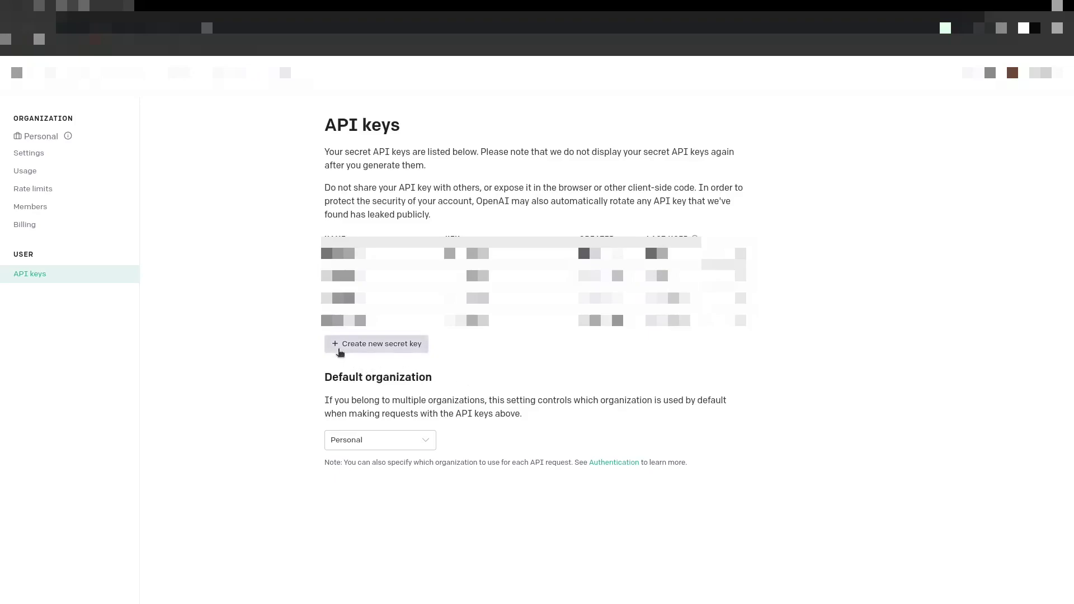
Start a new OpenAI secret API key named 'wordpress test'
{"action": "left_click", "coordinate": [340, 350]}
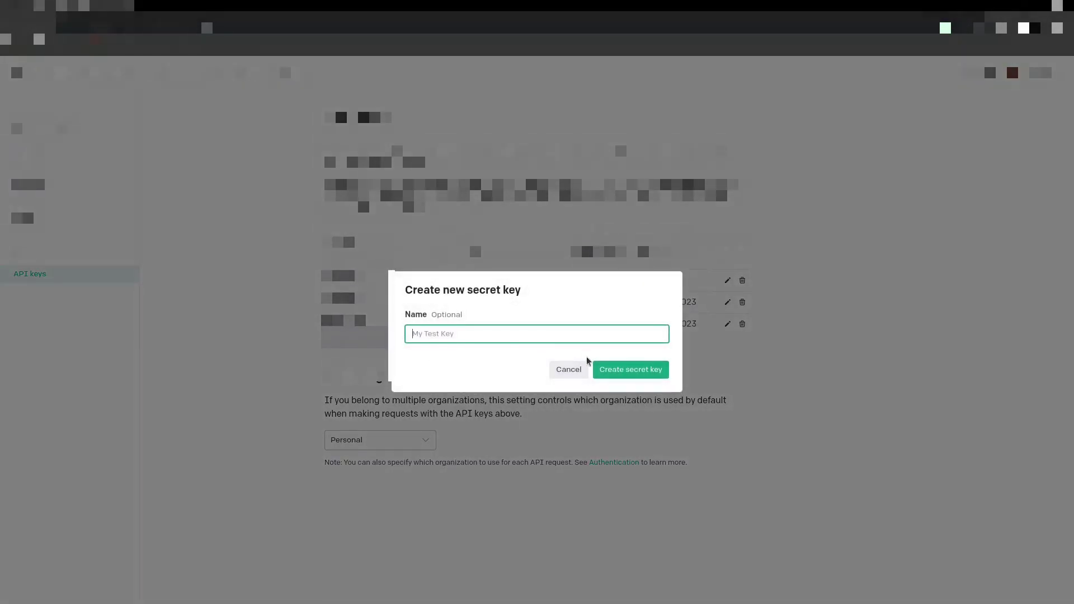
{"action": "type", "text": "wordpress test"}
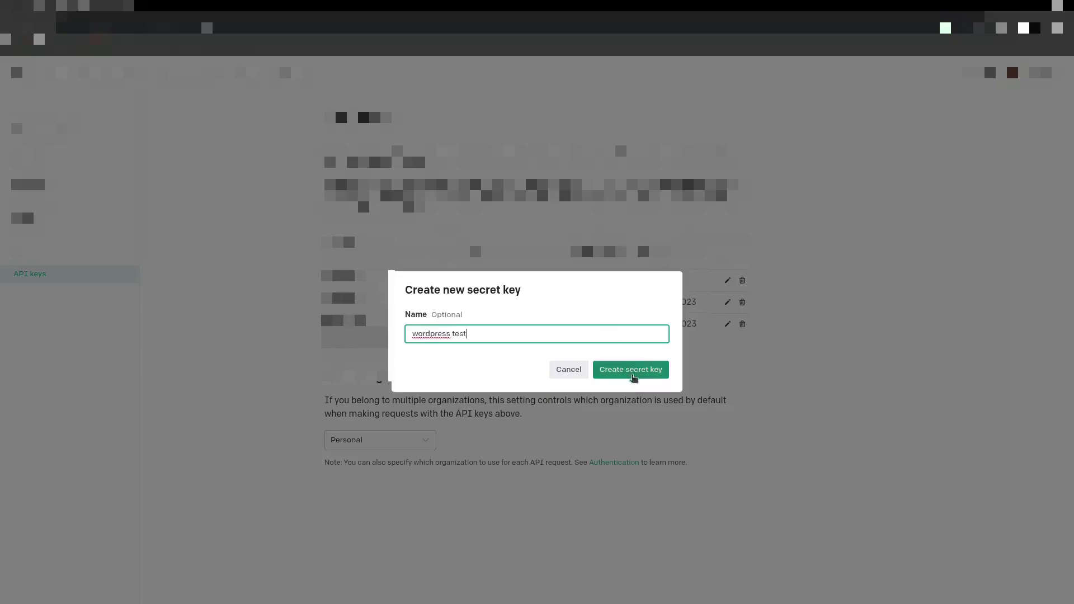
Generate the 'wordpress test' secret key and copy it to the clipboard
{"action": "left_click", "coordinate": [630, 371]}
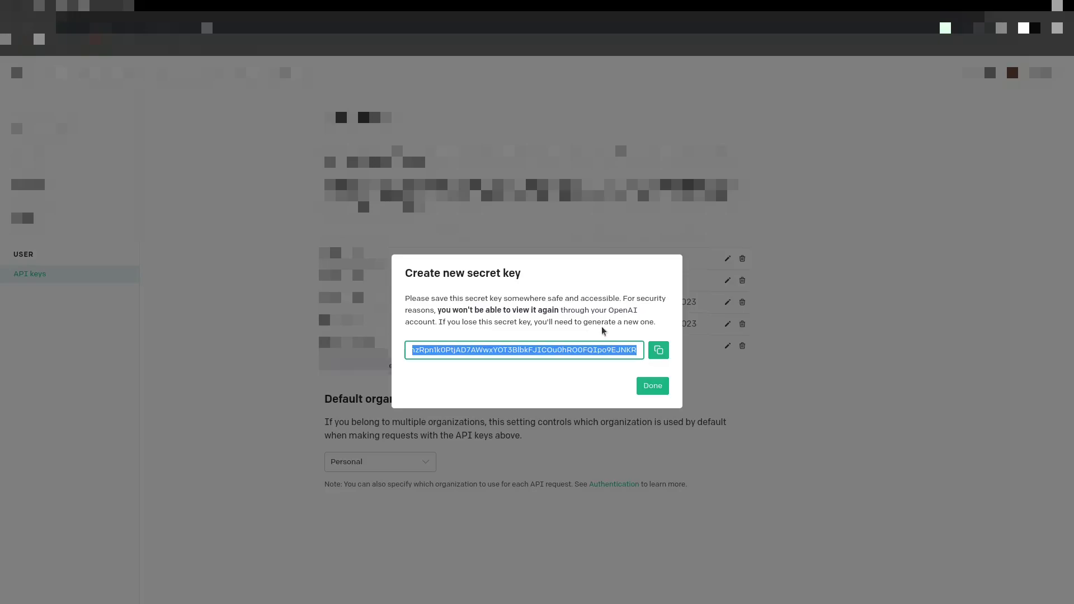
{"action": "left_click", "coordinate": [654, 351]}
{"action": "left_click", "coordinate": [657, 351]}
{"action": "left_click", "coordinate": [658, 351]}
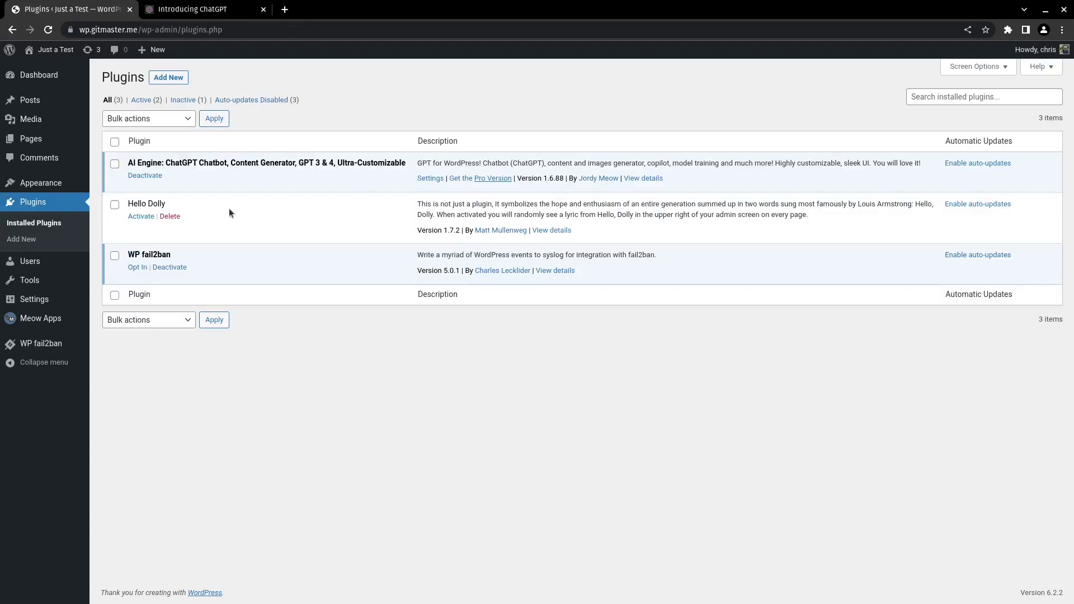
Paste the copied OpenAI secret key into AI Engine's API Key setting and save it
{"action": "mouse_move", "coordinate": [56, 320]}
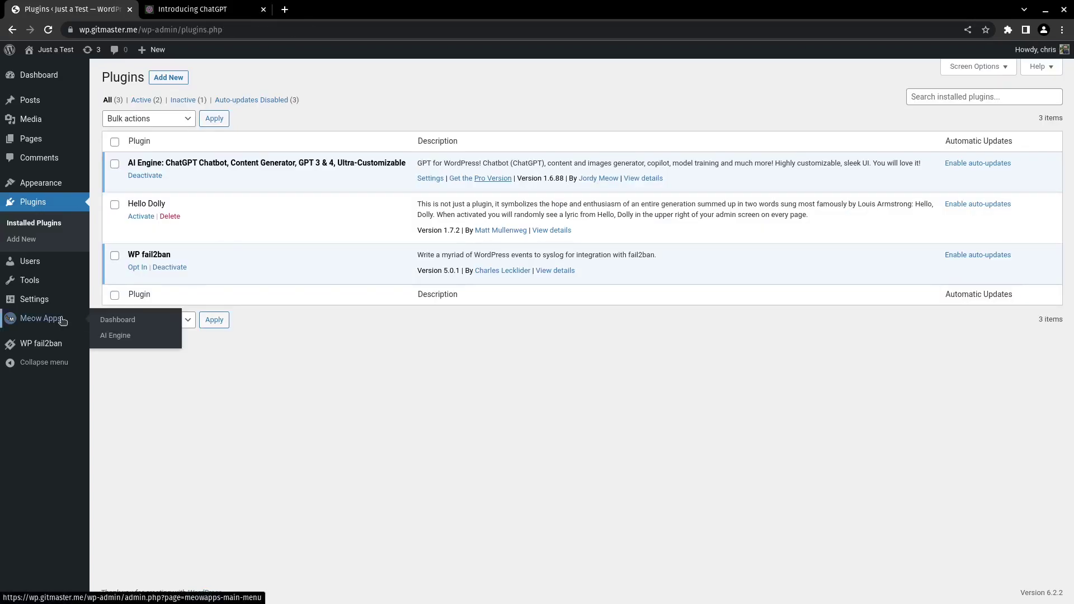
{"action": "left_click", "coordinate": [123, 338]}
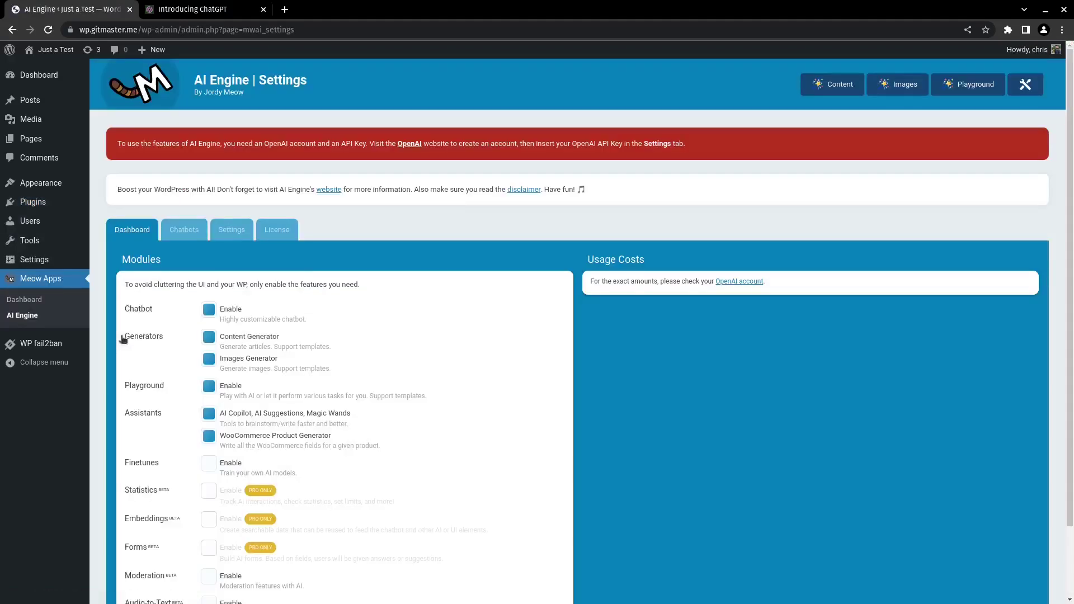
{"action": "left_click", "coordinate": [231, 230]}
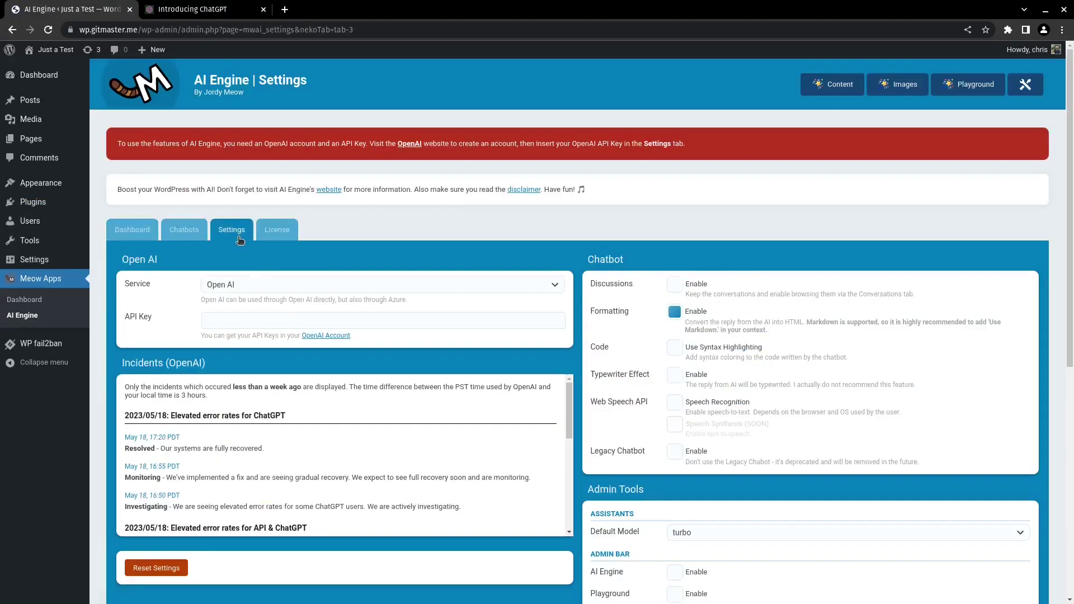
{"action": "left_click", "coordinate": [244, 322]}
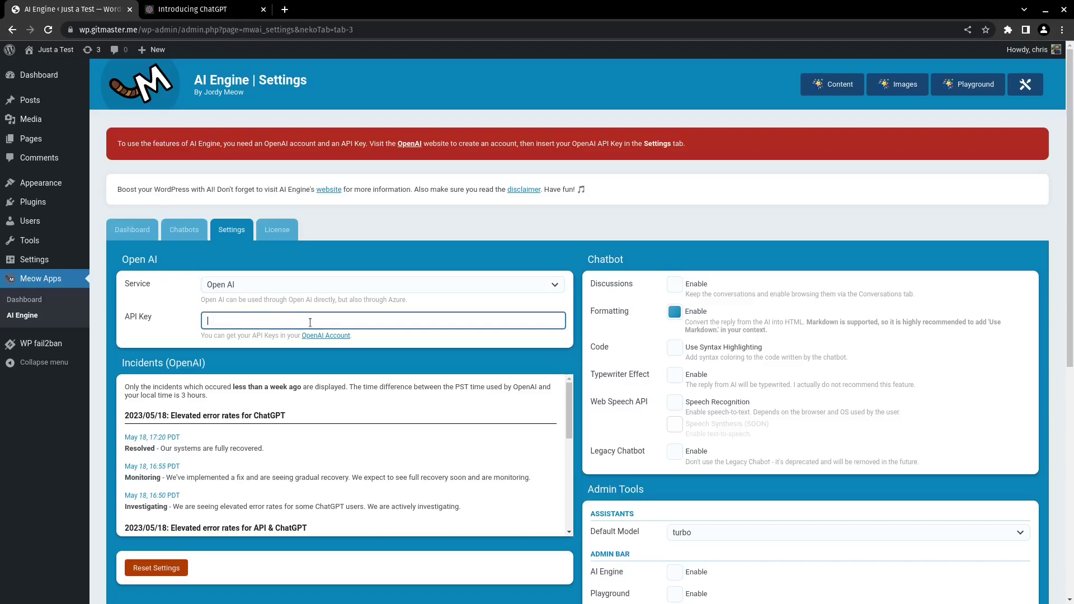
{"action": "key", "text": "ctrl+v"}
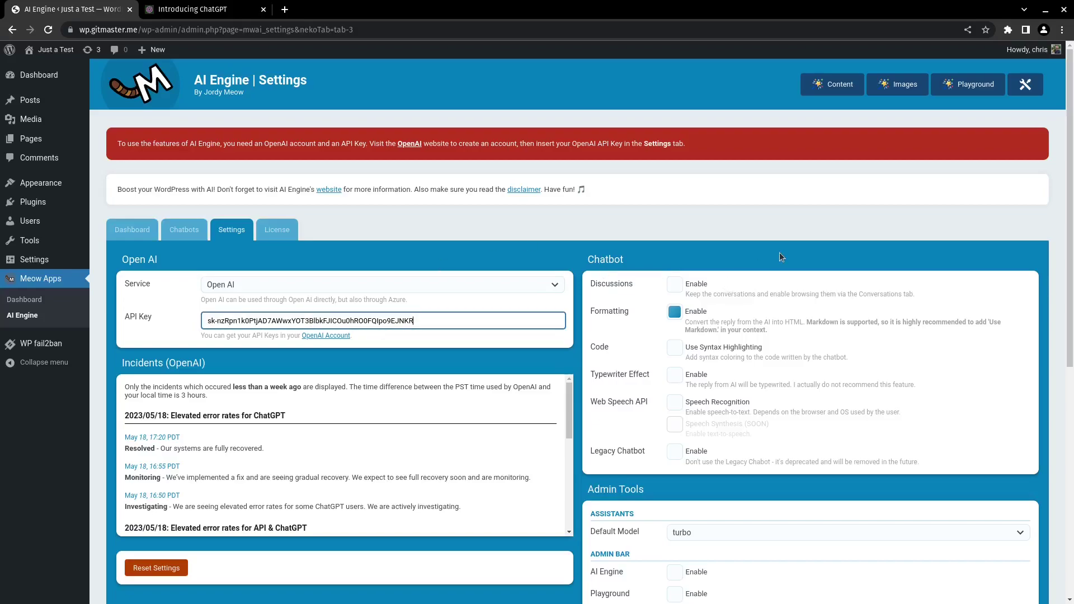
{"action": "left_click", "coordinate": [448, 364]}
{"action": "scroll", "coordinate": [469, 444], "scroll_direction": "down", "scroll_amount": 5}
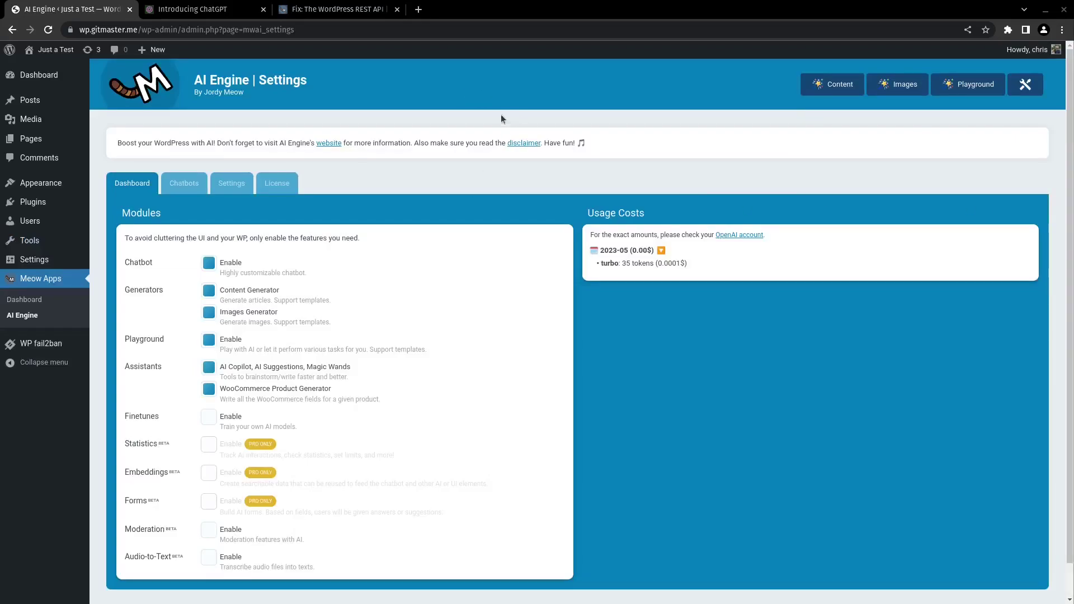
Open the AI Engine Playground and preview the Text Translator template prompt
{"action": "left_click", "coordinate": [976, 87]}
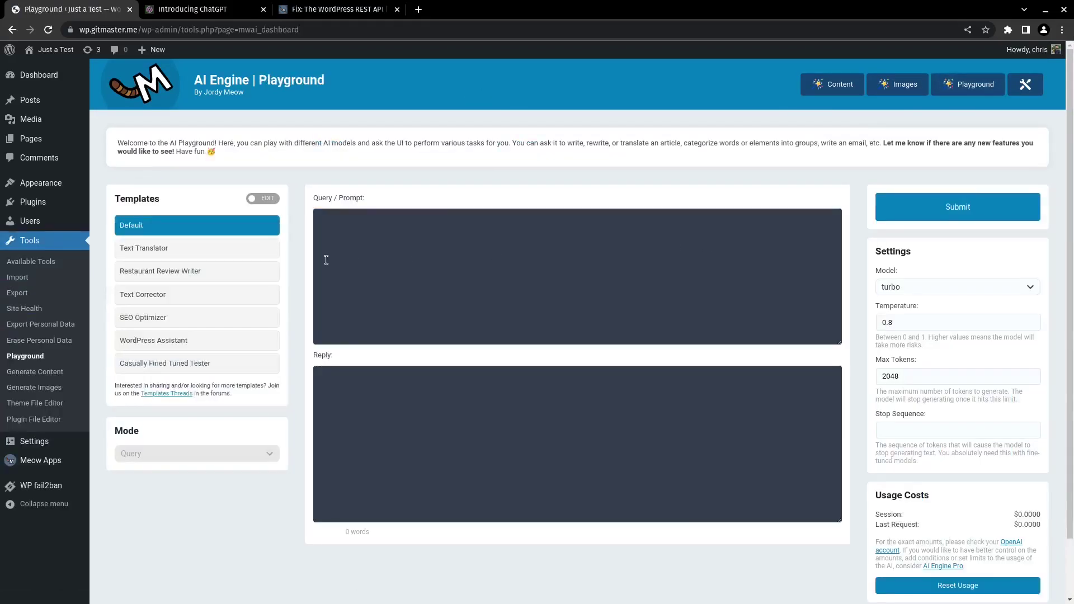
{"action": "left_click", "coordinate": [208, 256]}
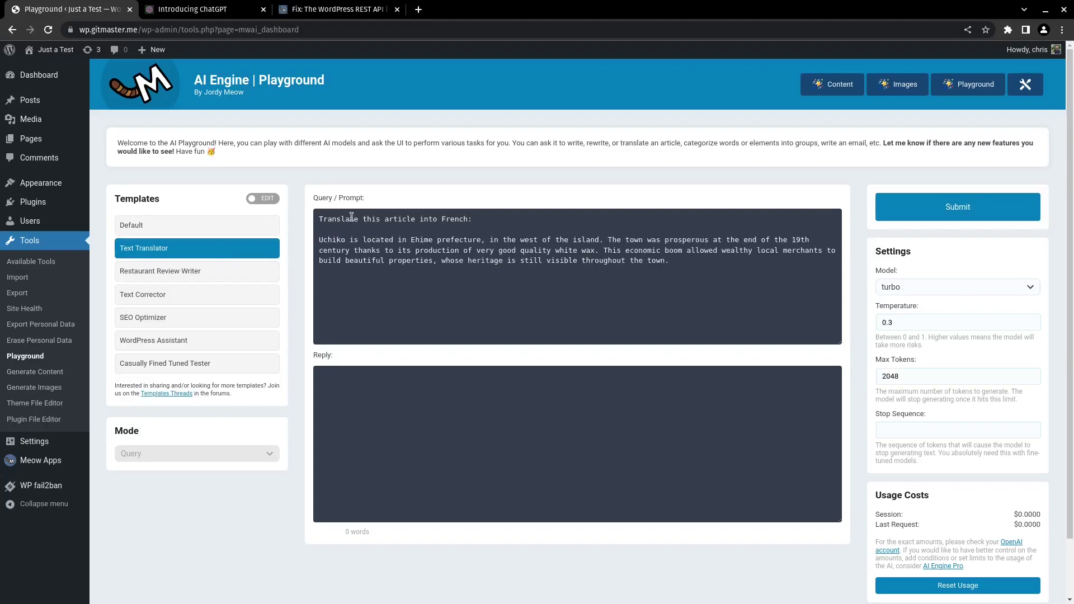
{"action": "left_click_drag", "start_coordinate": [407, 220], "coordinate": [457, 234]}
{"action": "left_click", "coordinate": [457, 234]}
{"action": "triple_click", "coordinate": [361, 239]}
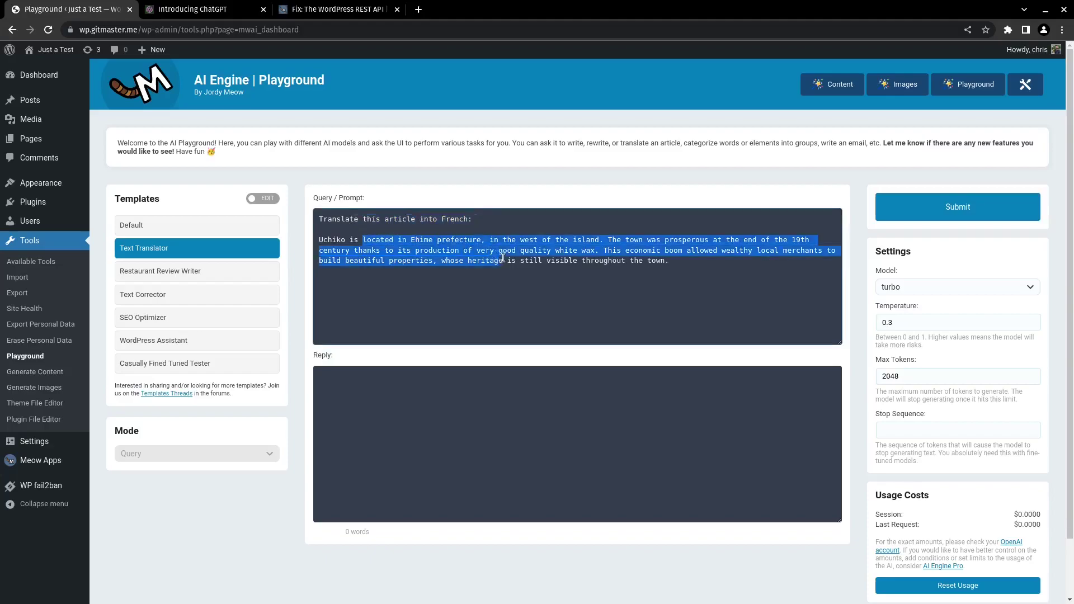
{"action": "left_click", "coordinate": [511, 260]}
Load the Text Corrector template, delete its sample sentence, then return to the empty Default prompt
{"action": "left_click", "coordinate": [237, 297]}
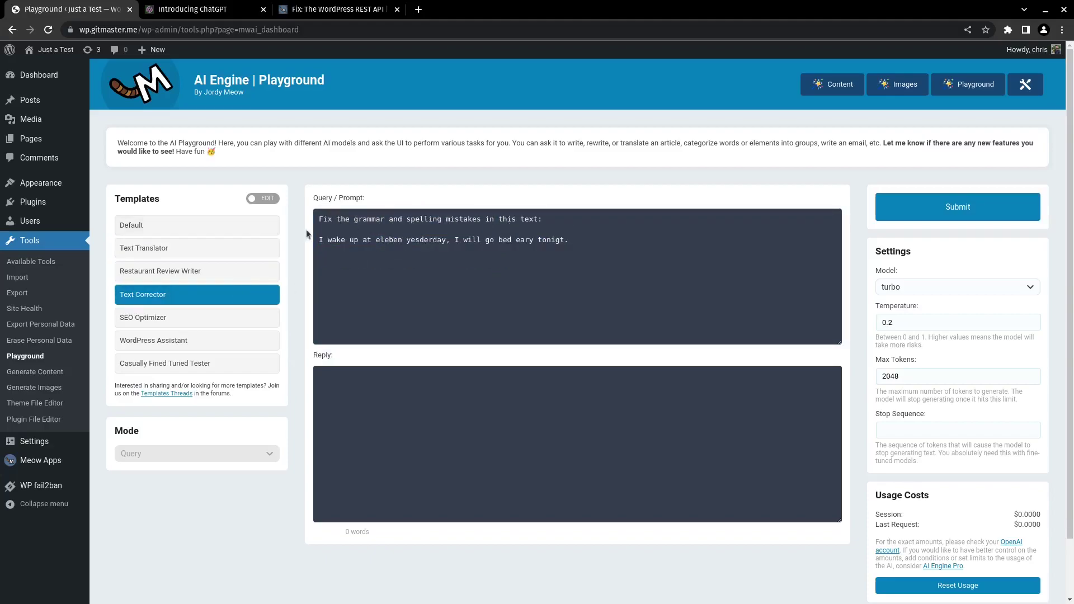
{"action": "triple_click", "coordinate": [341, 243]}
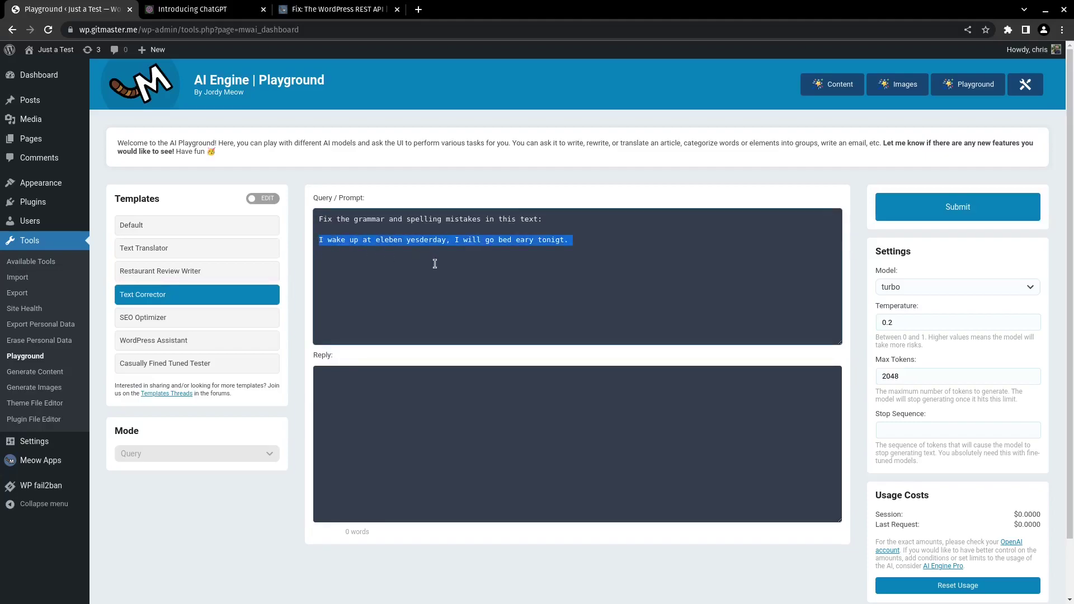
{"action": "key", "text": "BackSpace"}
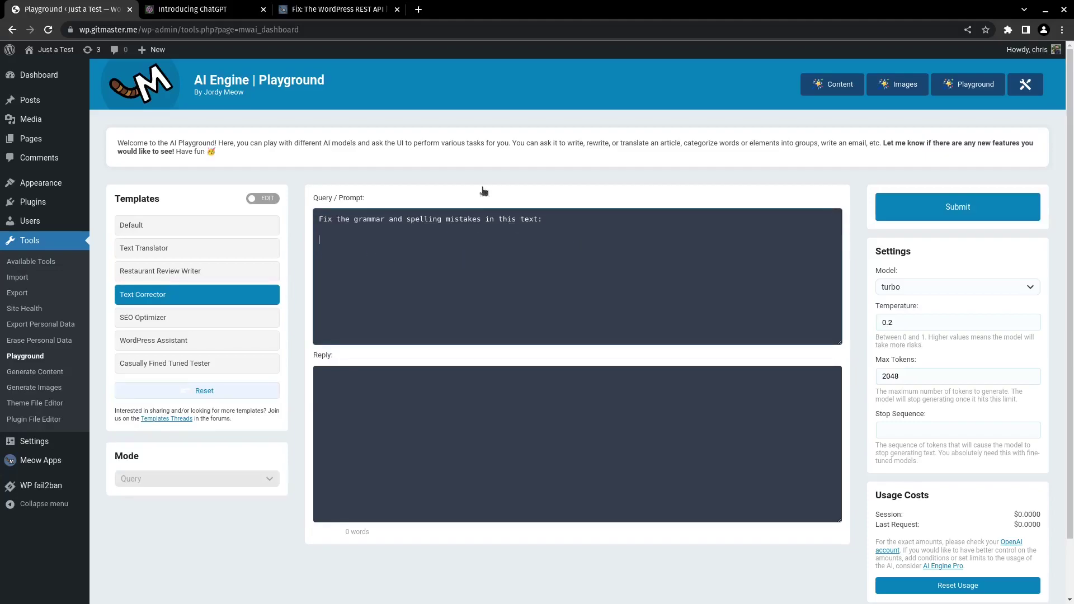
{"action": "left_click", "coordinate": [232, 223]}
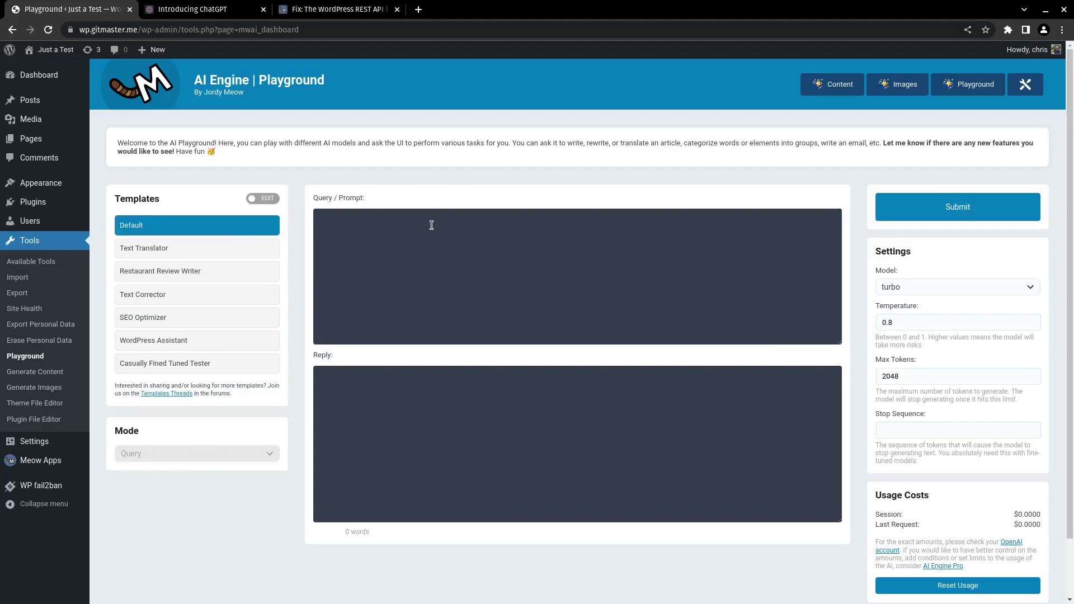
{"action": "left_click", "coordinate": [412, 226]}
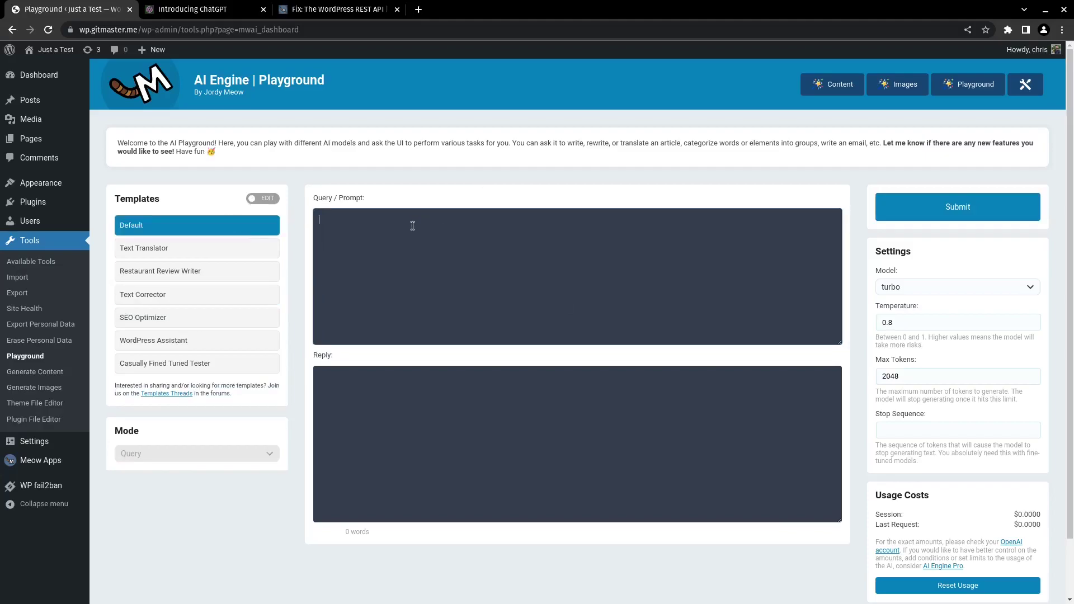
{"action": "left_click", "coordinate": [418, 448]}
{"action": "left_click", "coordinate": [504, 267]}
In AI Engine's chatbot settings, set the default chatbot's model to davinci-003
{"action": "left_click", "coordinate": [1025, 85]}
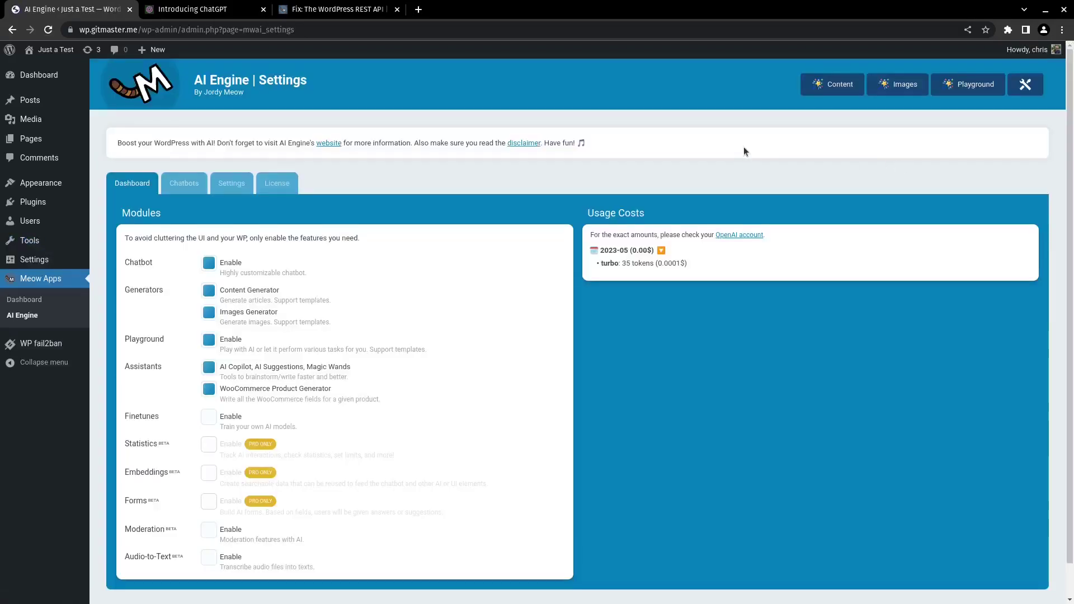
{"action": "left_click", "coordinate": [184, 185]}
{"action": "left_click", "coordinate": [569, 280]}
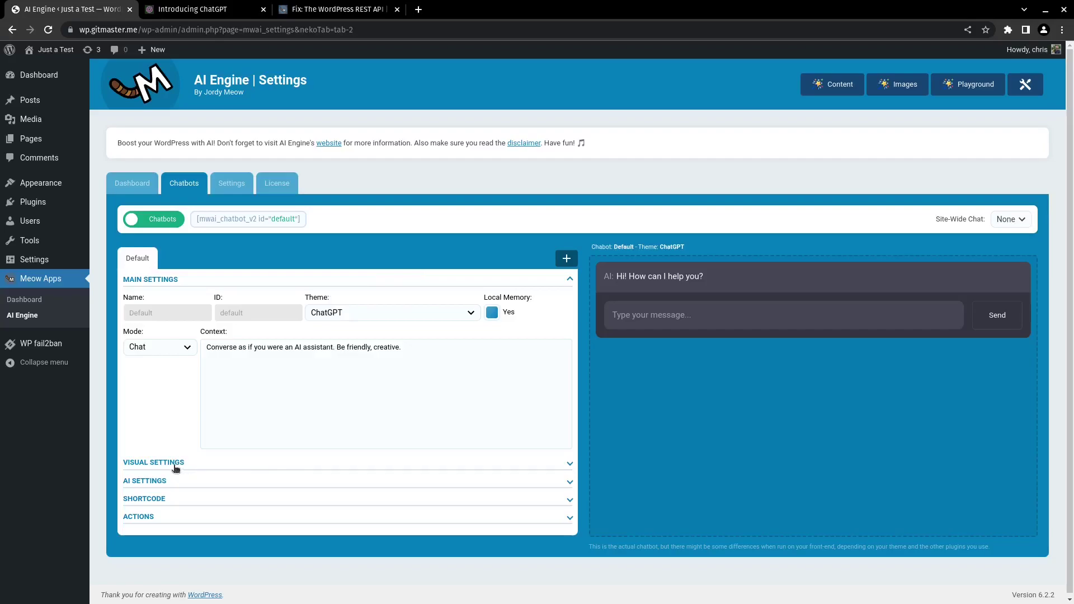
{"action": "left_click", "coordinate": [153, 463]}
{"action": "left_click", "coordinate": [200, 419]}
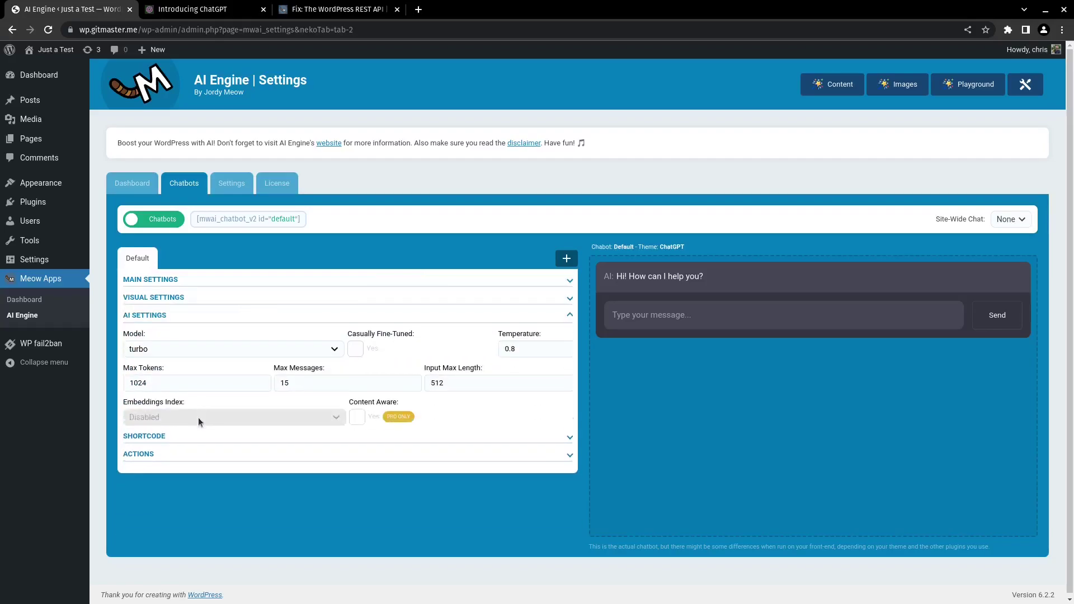
{"action": "left_click", "coordinate": [325, 350]}
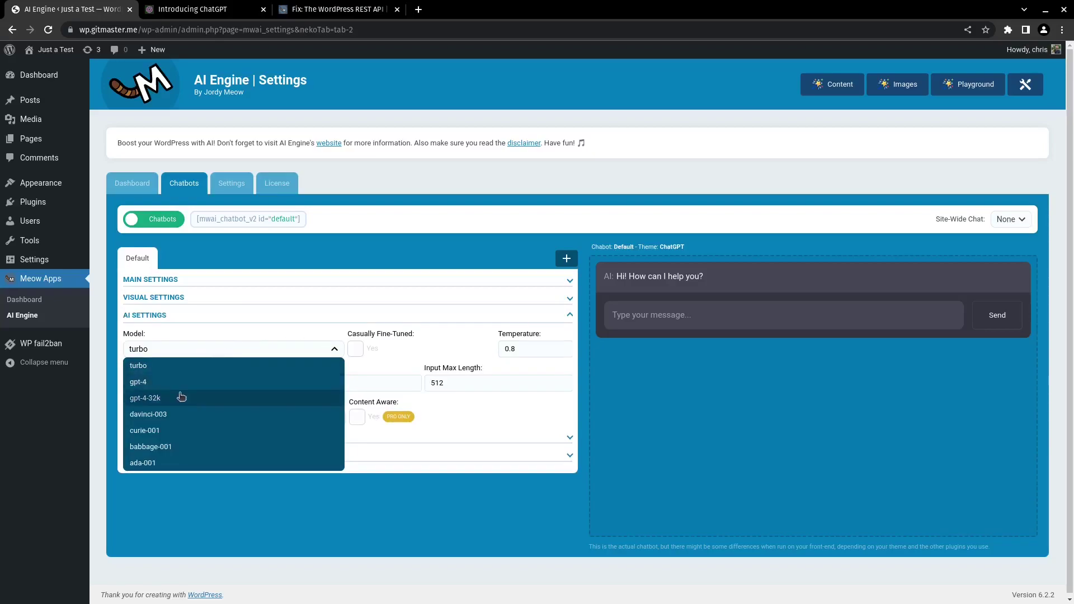
{"action": "left_click", "coordinate": [176, 417]}
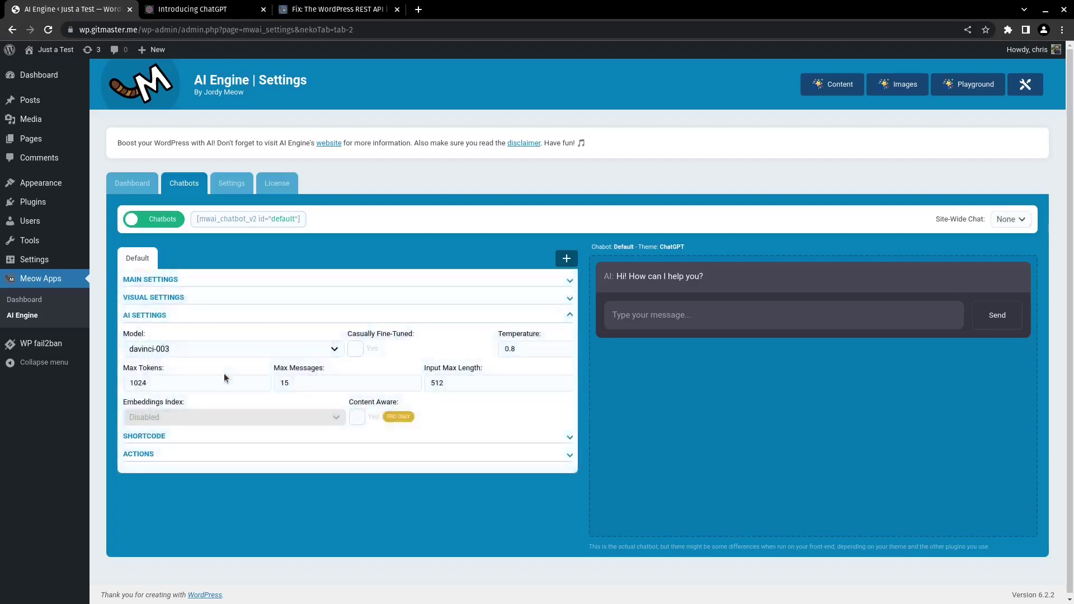
Copy the chatbot's [mwai_chatbot_v2] shortcode
{"action": "left_click", "coordinate": [157, 436]}
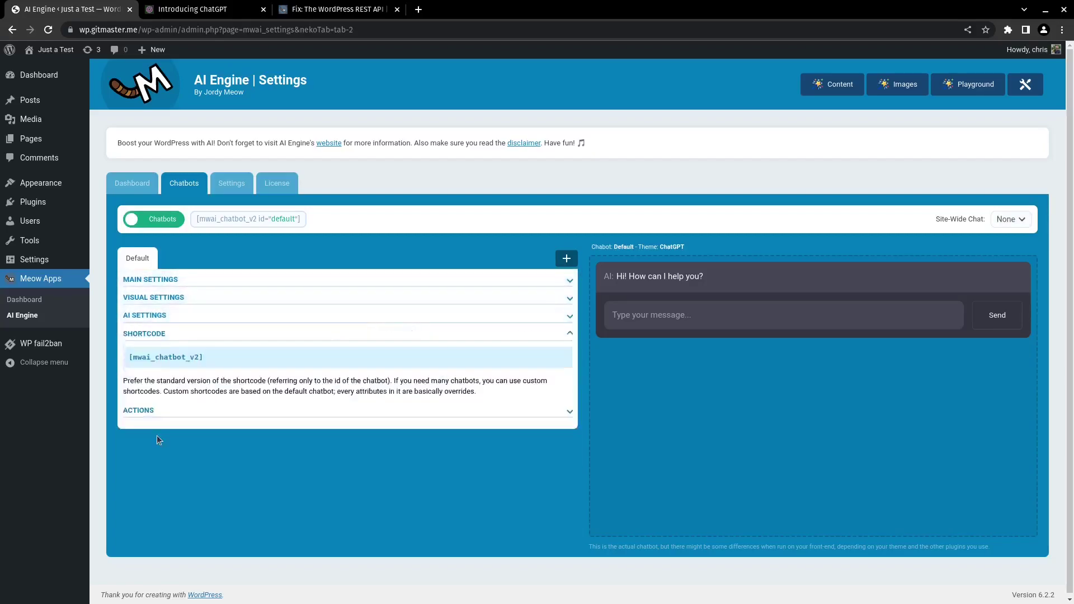
{"action": "triple_click", "coordinate": [195, 358]}
{"action": "right_click", "coordinate": [194, 359]}
{"action": "left_click", "coordinate": [208, 367]}
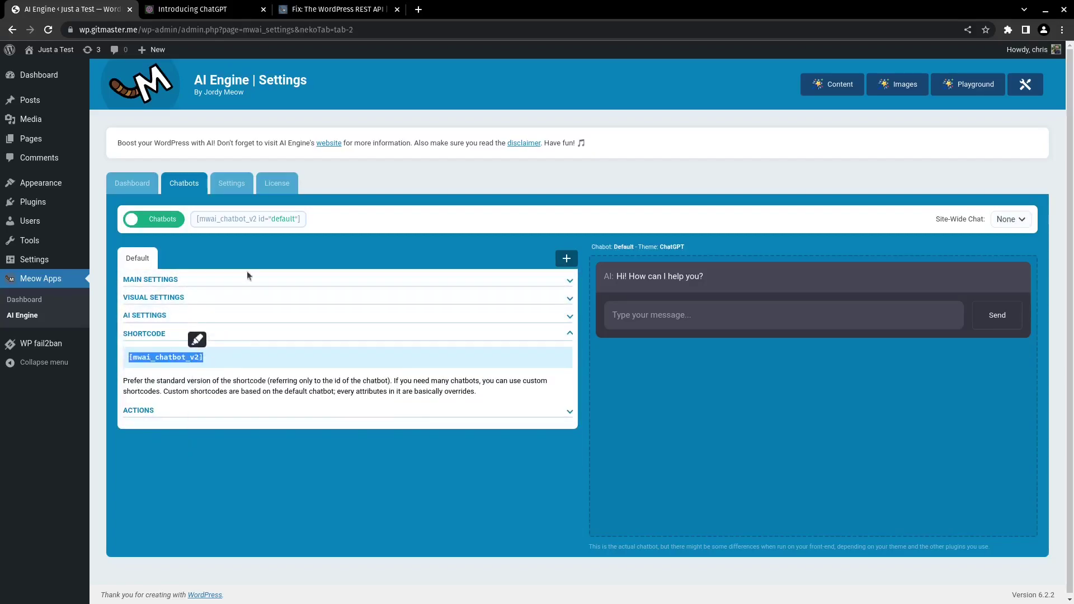
Start a new WordPress page titled 'Chat'
{"action": "left_click", "coordinate": [54, 141]}
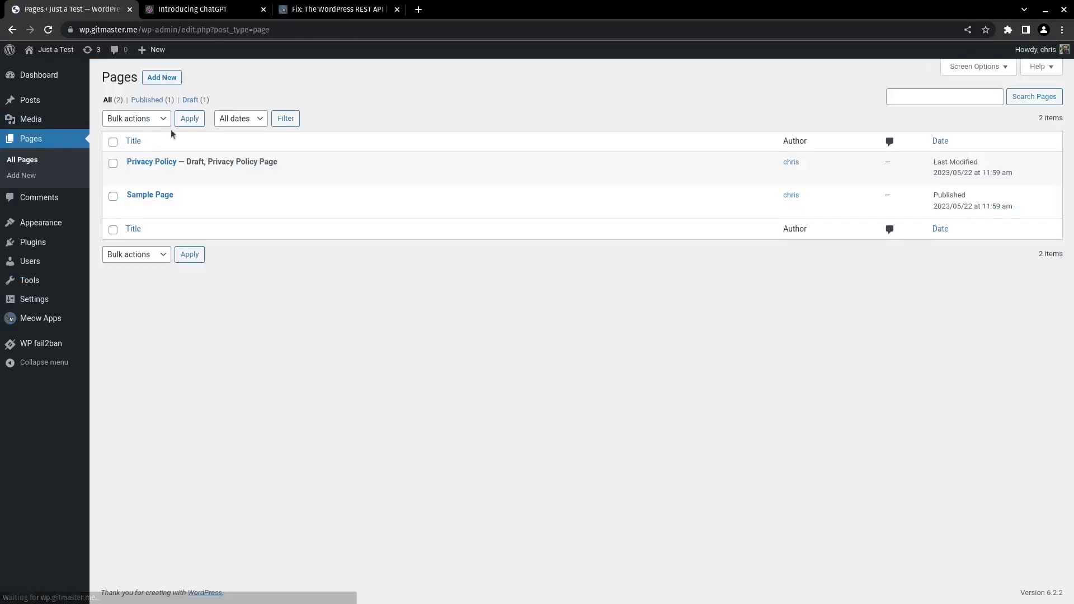
{"action": "left_click", "coordinate": [161, 78]}
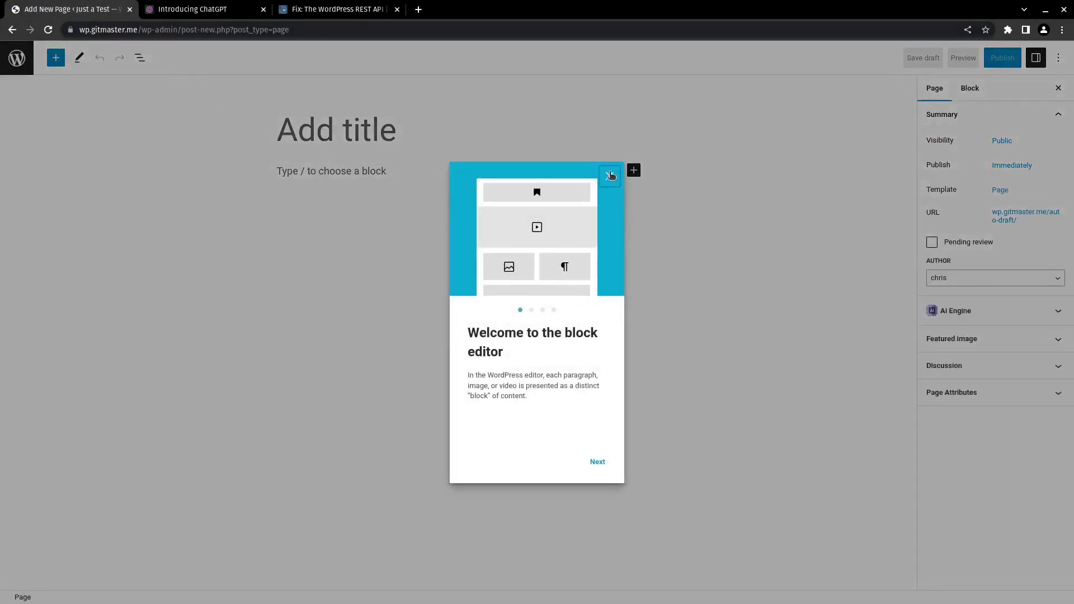
{"action": "left_click", "coordinate": [610, 176]}
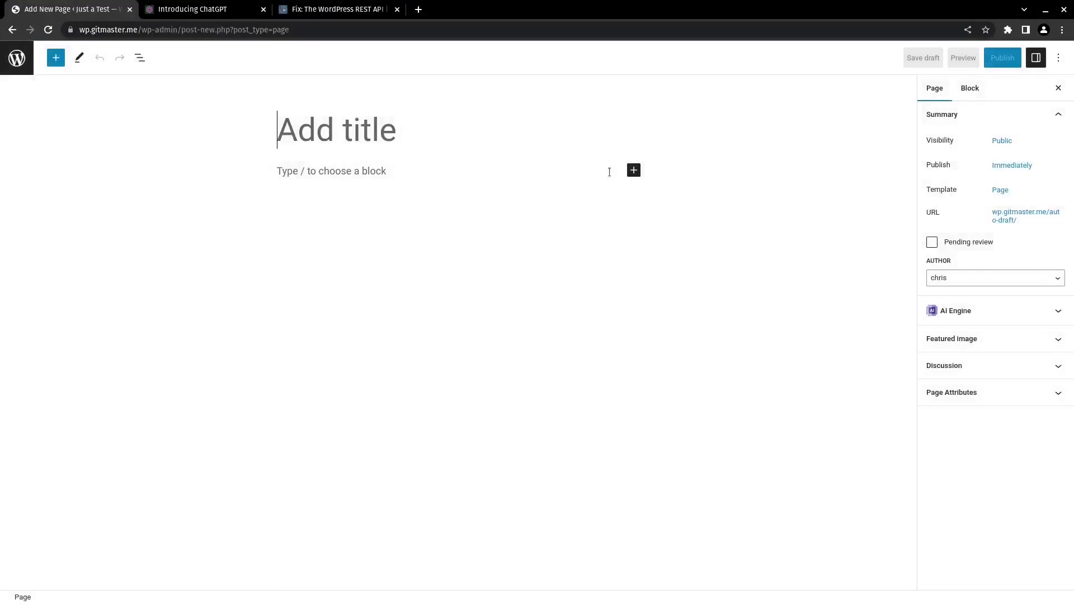
{"action": "type", "text": "Chat"}
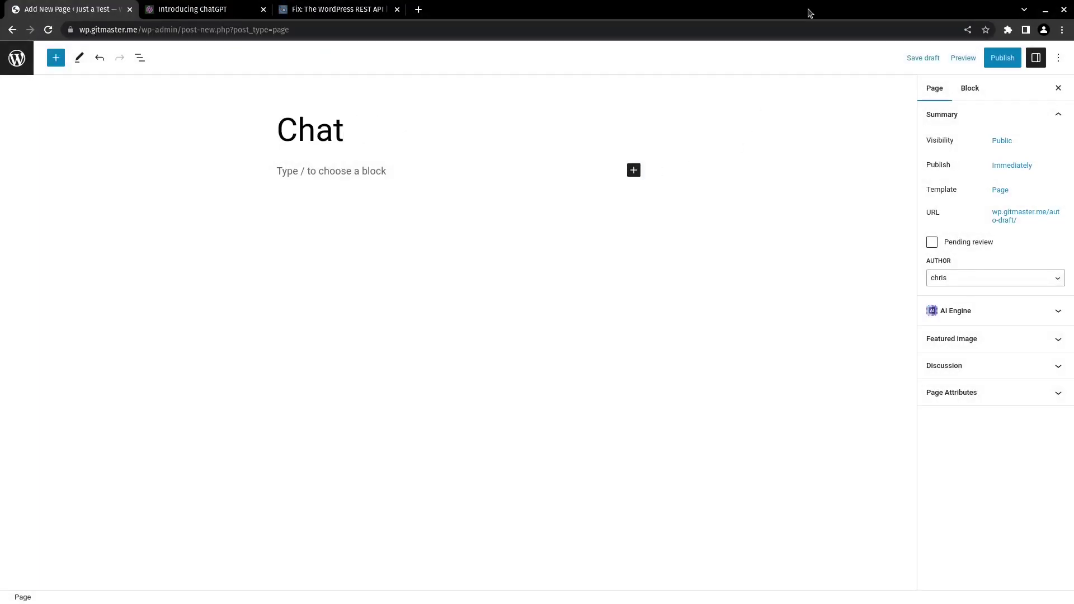
{"action": "key", "text": "Return"}
Add a Shortcode block holding [mwai_chatbot_v2] and remove the empty preformatted block
{"action": "left_click", "coordinate": [412, 139]}
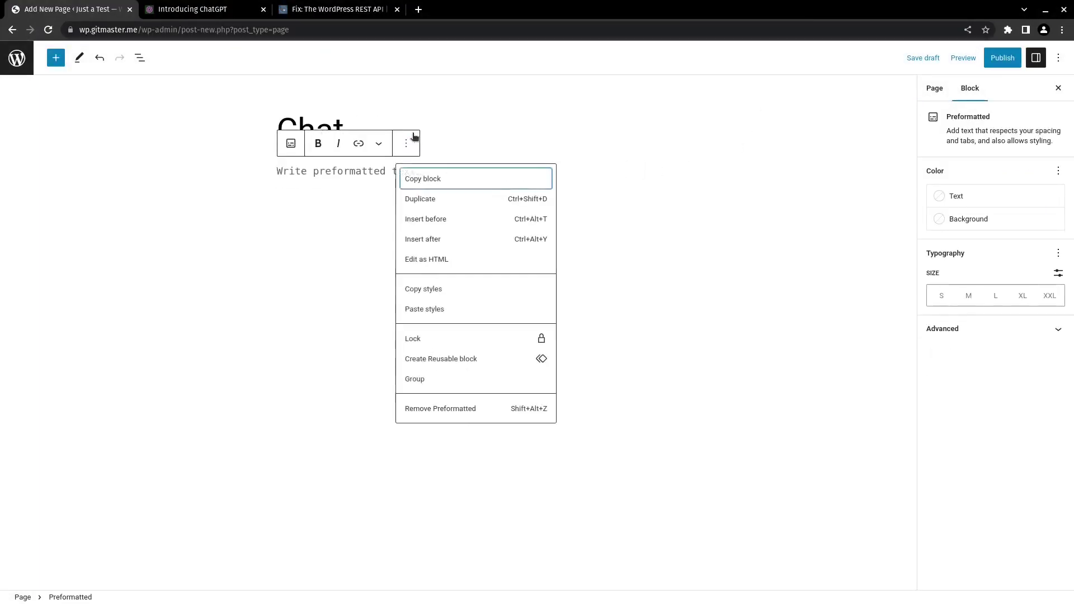
{"action": "left_click", "coordinate": [635, 199]}
{"action": "left_click", "coordinate": [633, 199]}
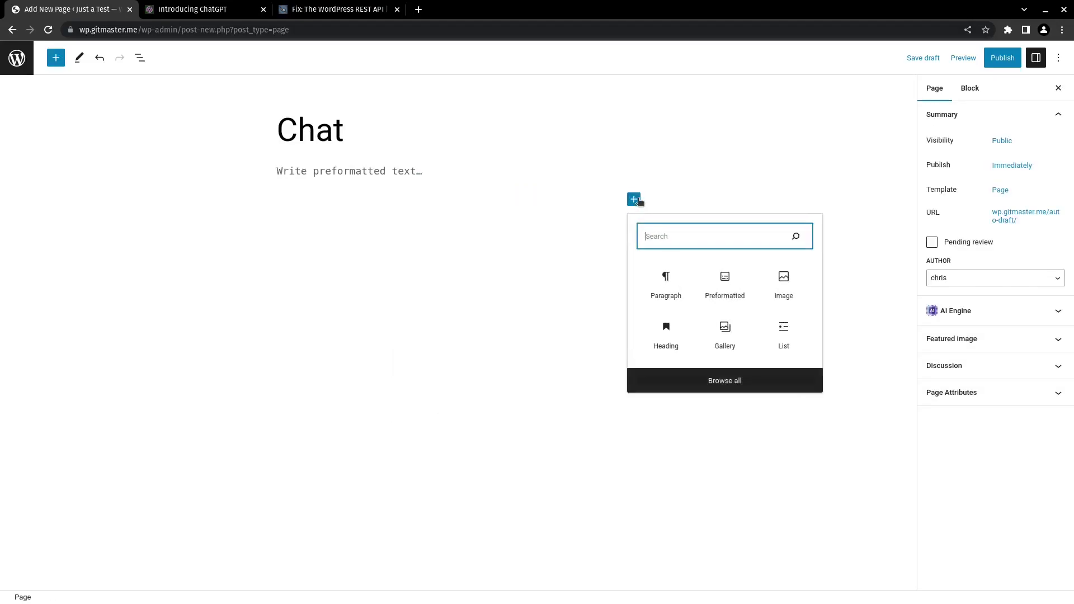
{"action": "type", "text": "short"}
{"action": "left_click", "coordinate": [686, 291]}
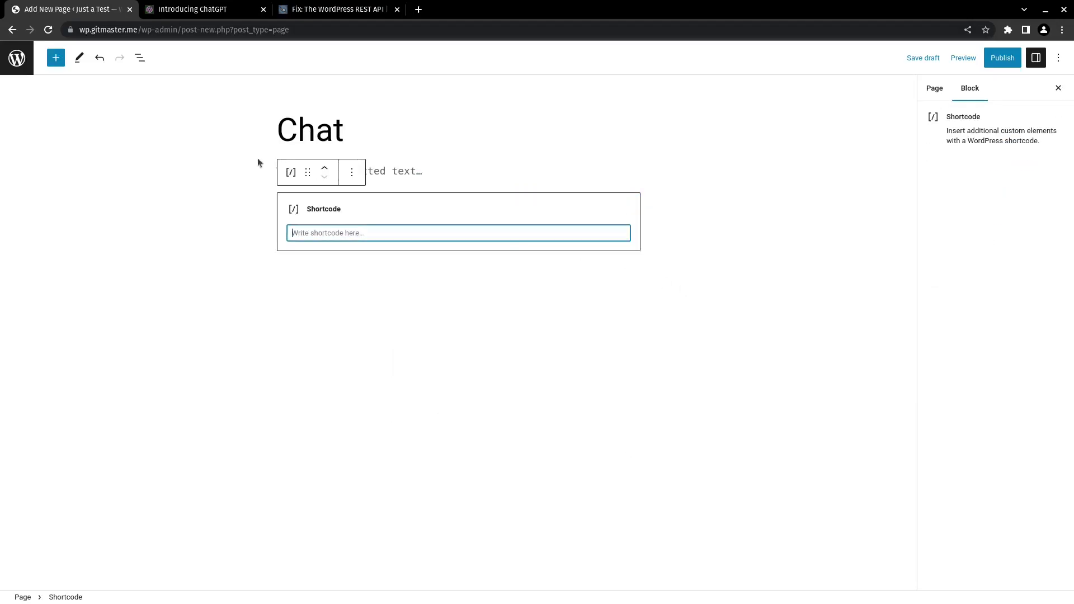
{"action": "key", "text": "ctrl+v"}
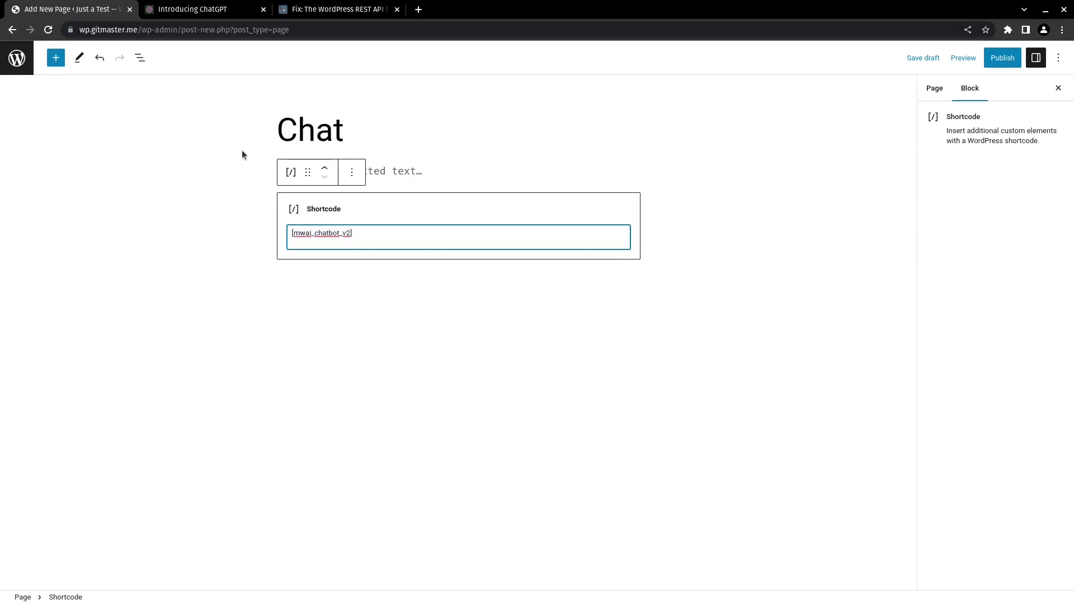
{"action": "left_click", "coordinate": [444, 169]}
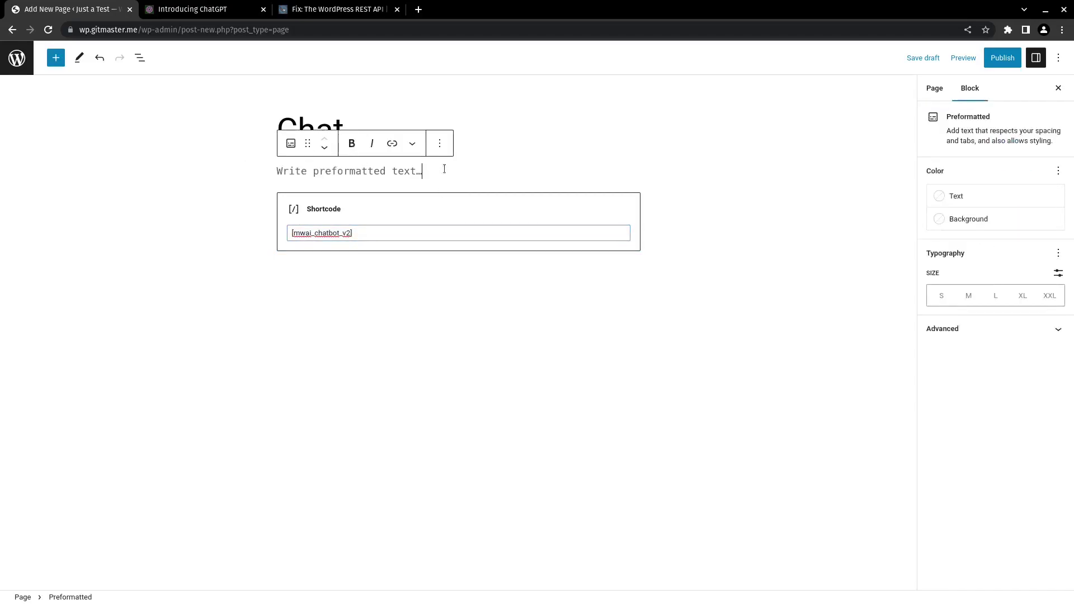
{"action": "key", "text": "BackSpace"}
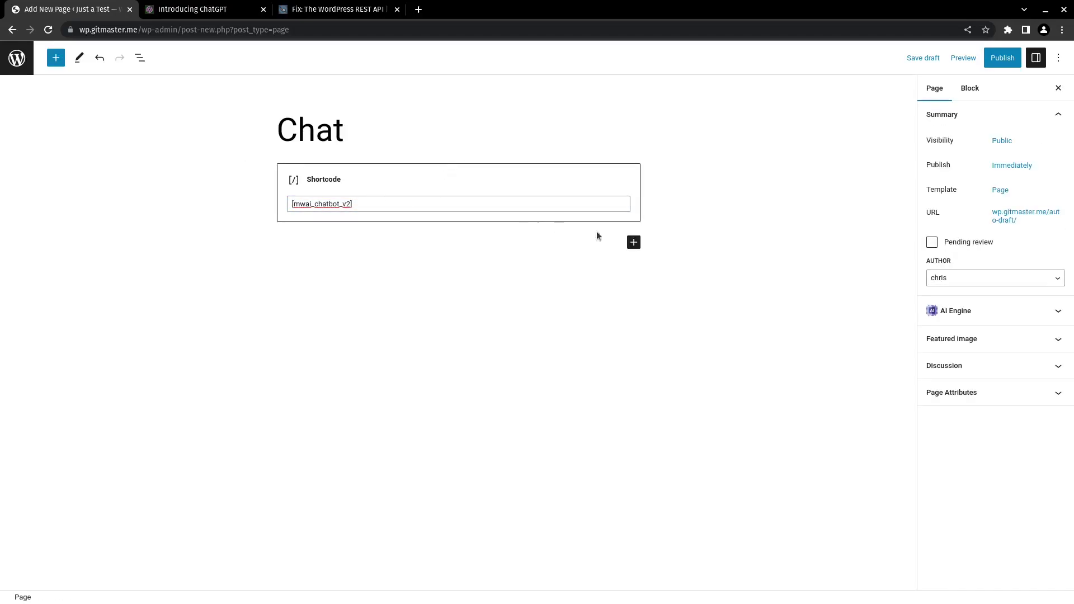
{"action": "left_click", "coordinate": [1018, 314]}
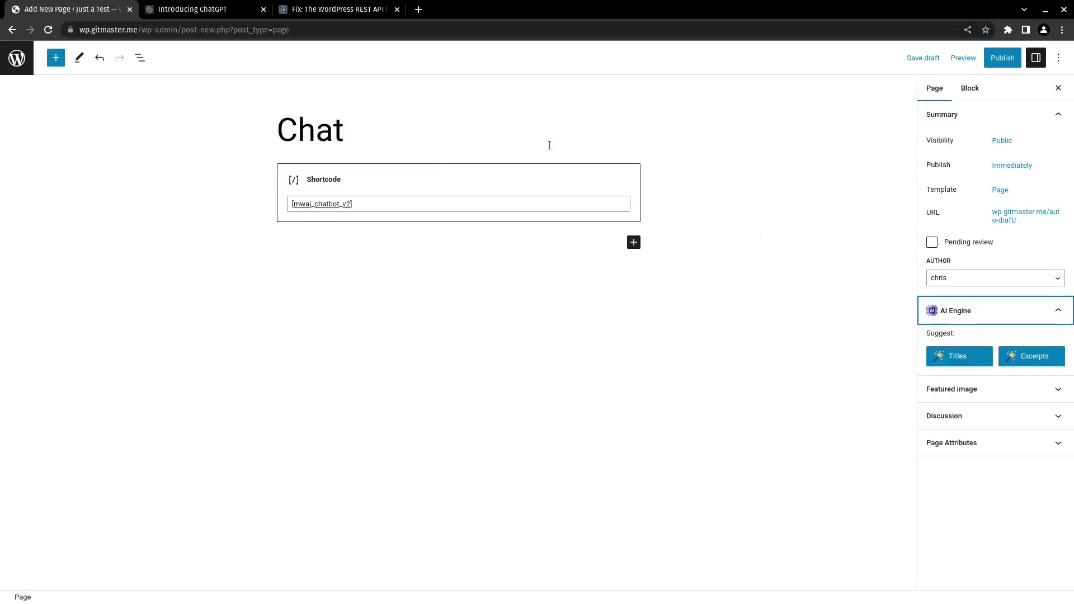
Publish the Chat page with Private visibility and view it on the live site
{"action": "left_click", "coordinate": [997, 61]}
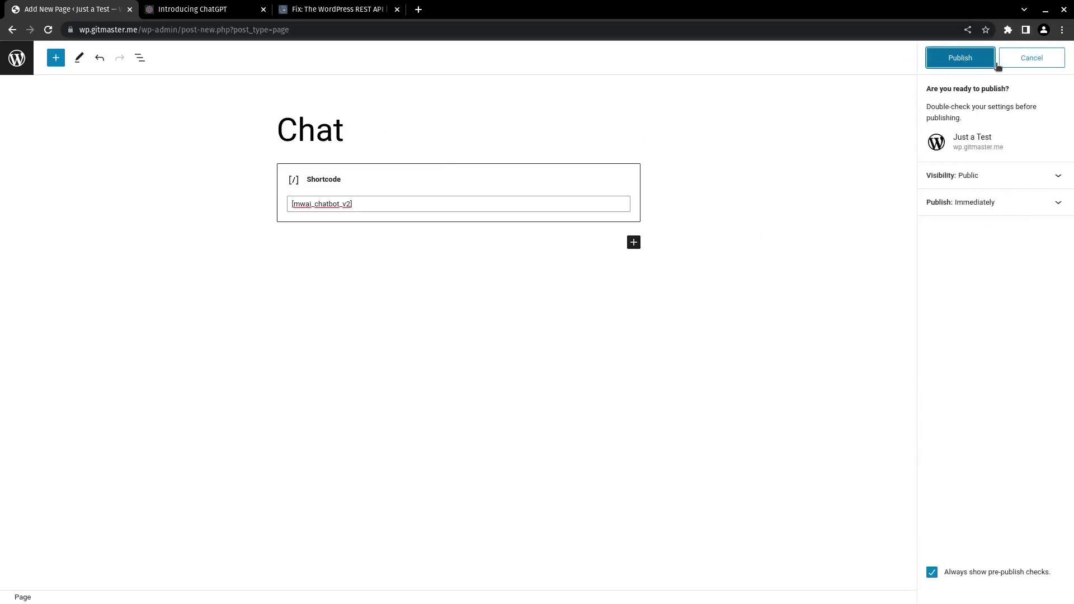
{"action": "left_click", "coordinate": [975, 59]}
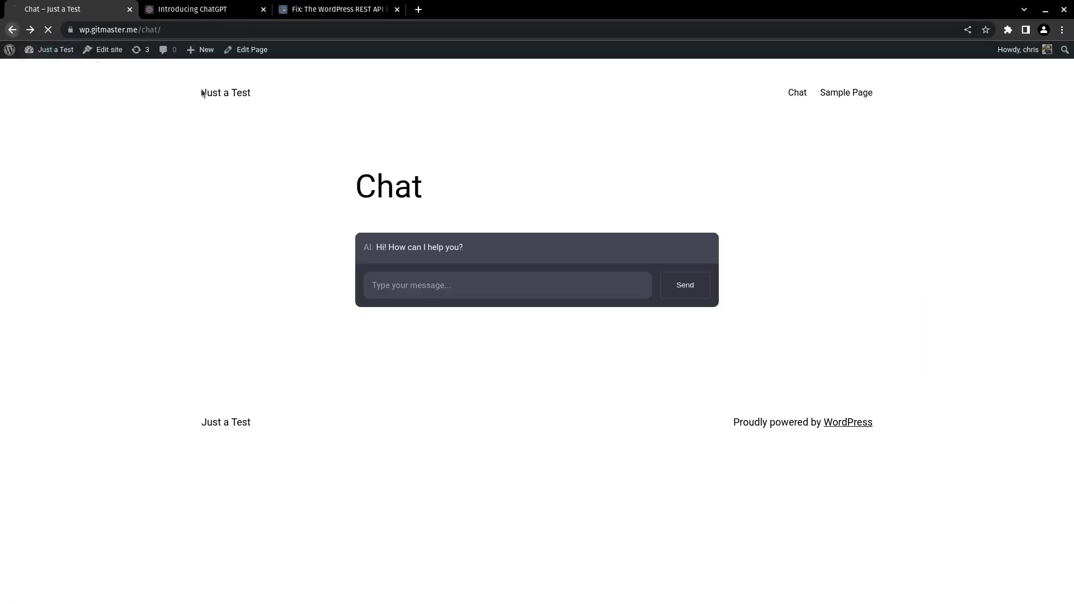
{"action": "key", "text": "alt+Left"}
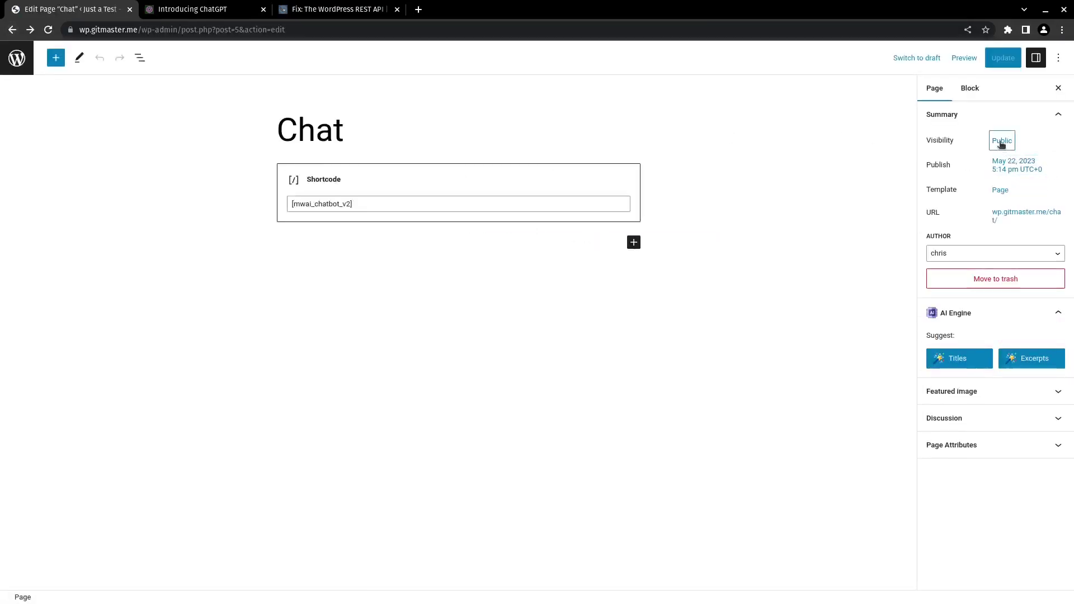
{"action": "left_click", "coordinate": [1002, 142]}
{"action": "left_click", "coordinate": [923, 248]}
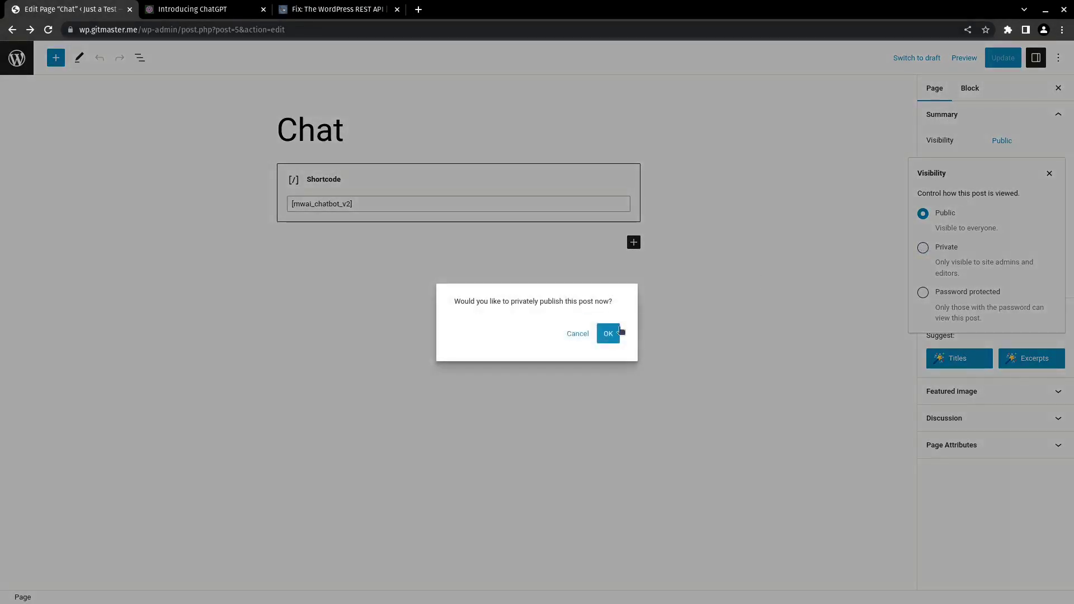
{"action": "left_click", "coordinate": [608, 333]}
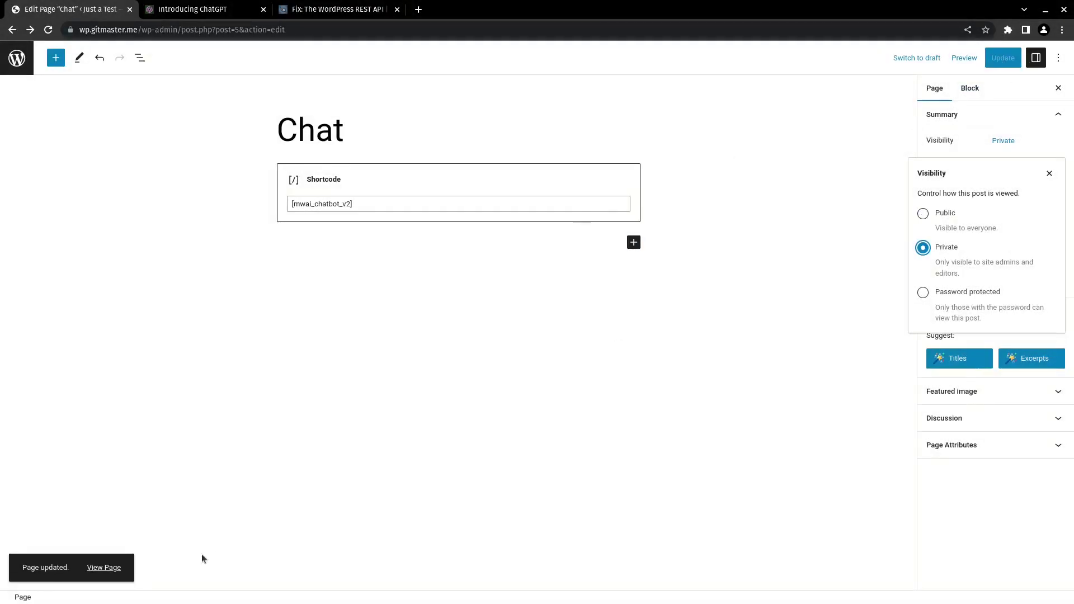
{"action": "left_click", "coordinate": [104, 567]}
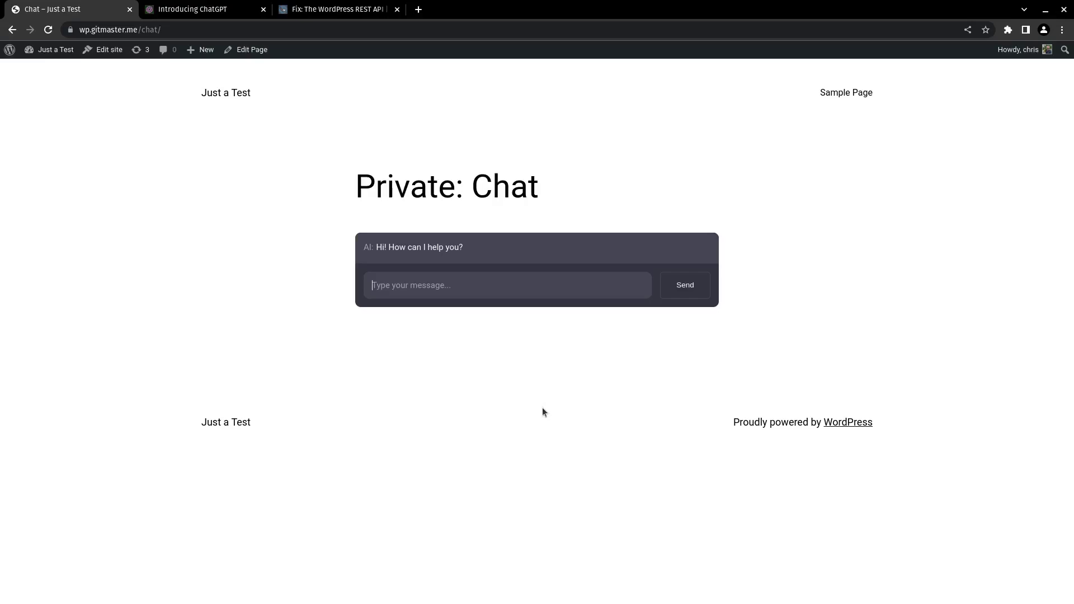
Ask the chatbot 'Are solar flares dangerous?' then 'What kind of equipment must I protect?'
{"action": "type", "text": "Are solar flares dangerous?"}
{"action": "key", "text": "Return"}
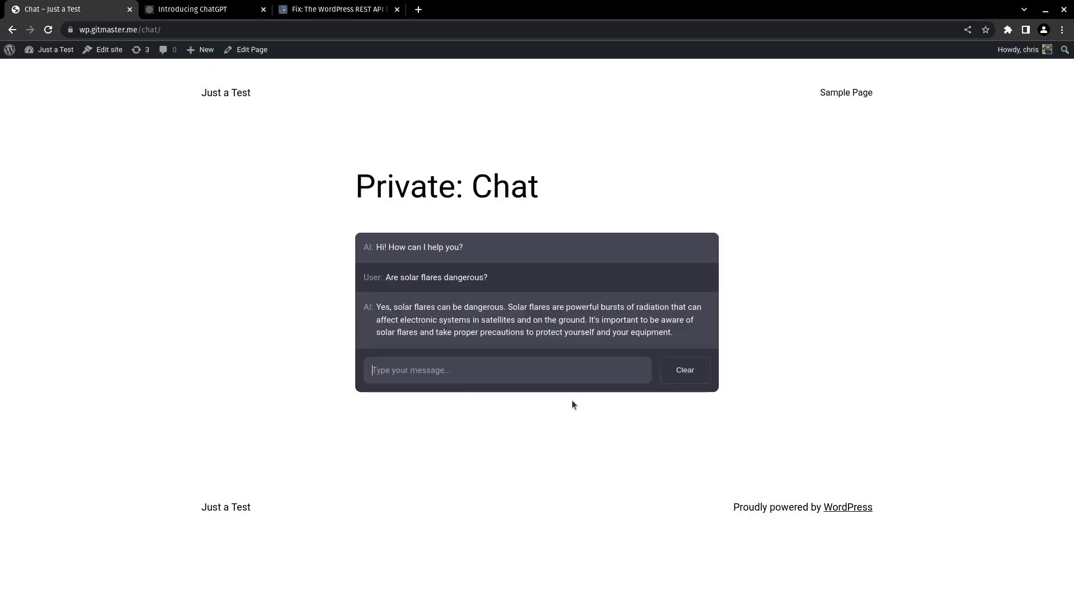
{"action": "type", "text": "What kindo"}
{"action": "key", "text": "BackSpace"}
{"action": "type", "text": "of equipment "}
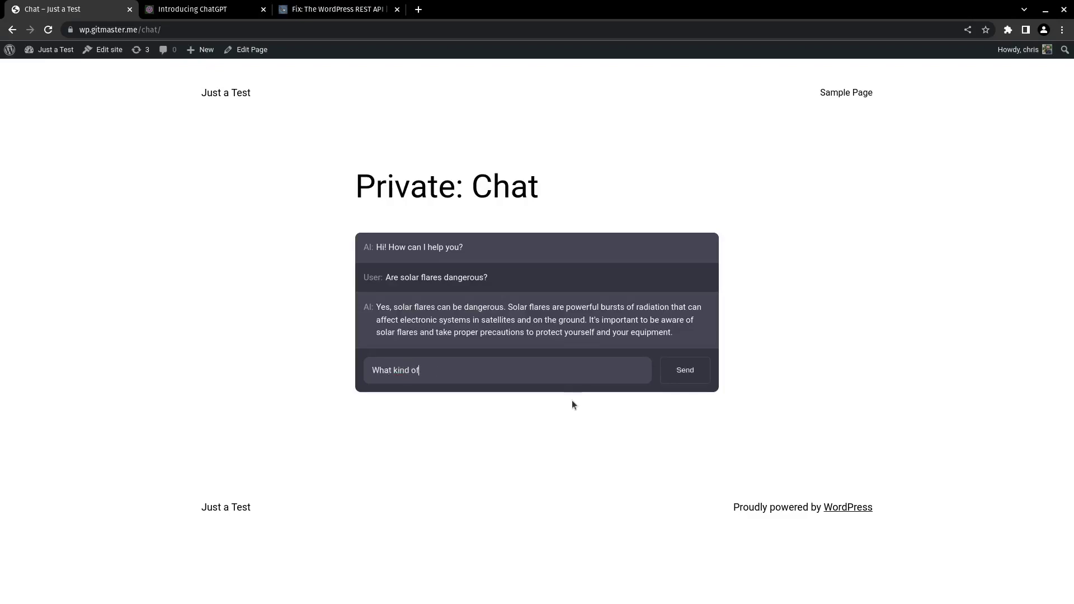
{"action": "type", "text": "must I protect?"}
{"action": "key", "text": "Return"}
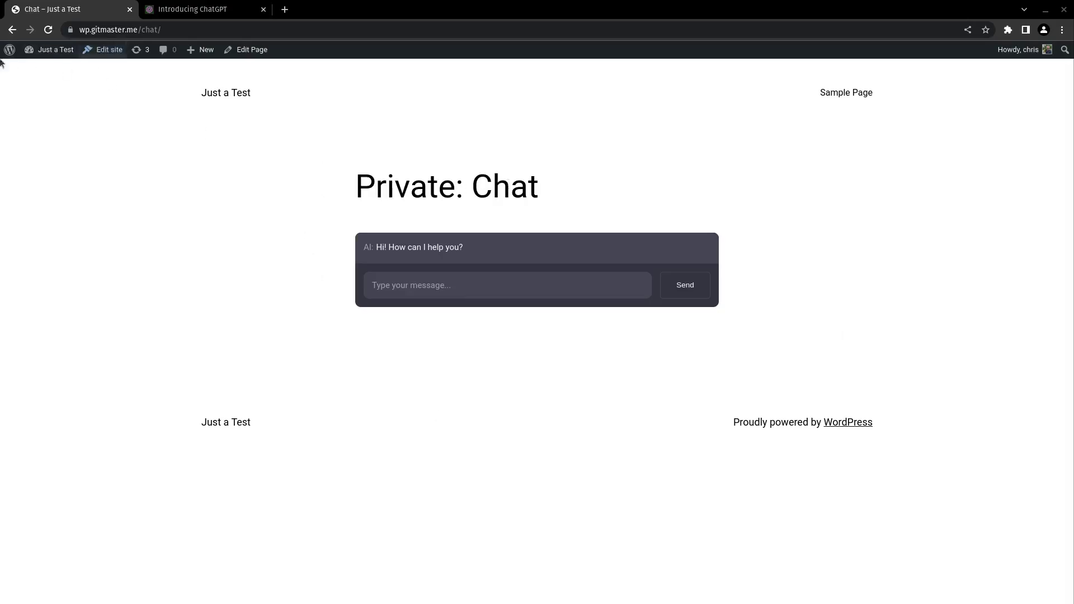
Go to the Dashboard and open the AI Engine page under Meow Apps
{"action": "mouse_move", "coordinate": [53, 50]}
{"action": "left_click", "coordinate": [47, 71]}
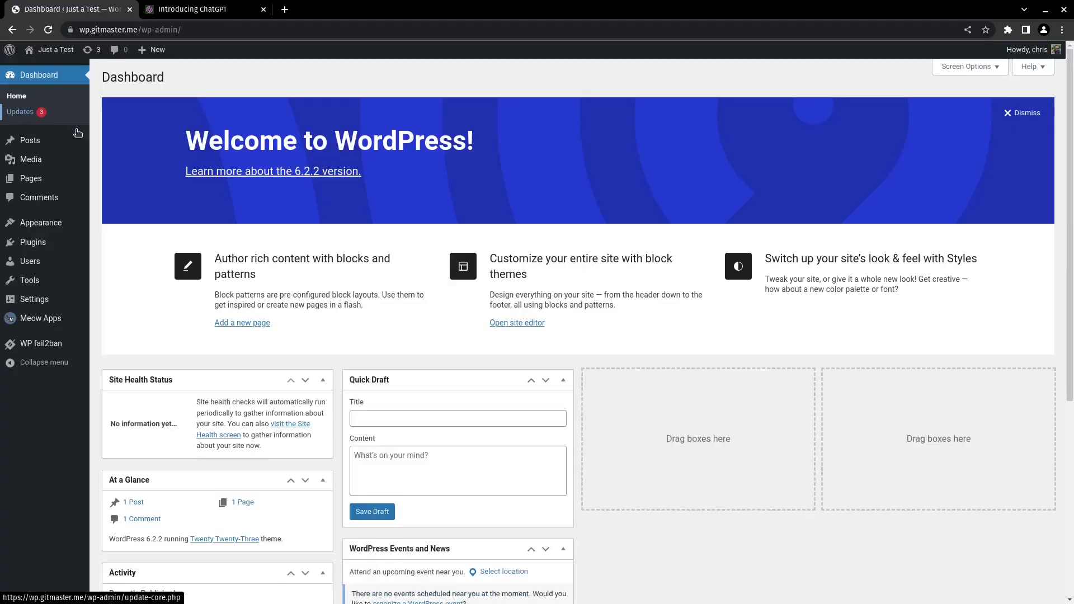
{"action": "left_click", "coordinate": [63, 317]}
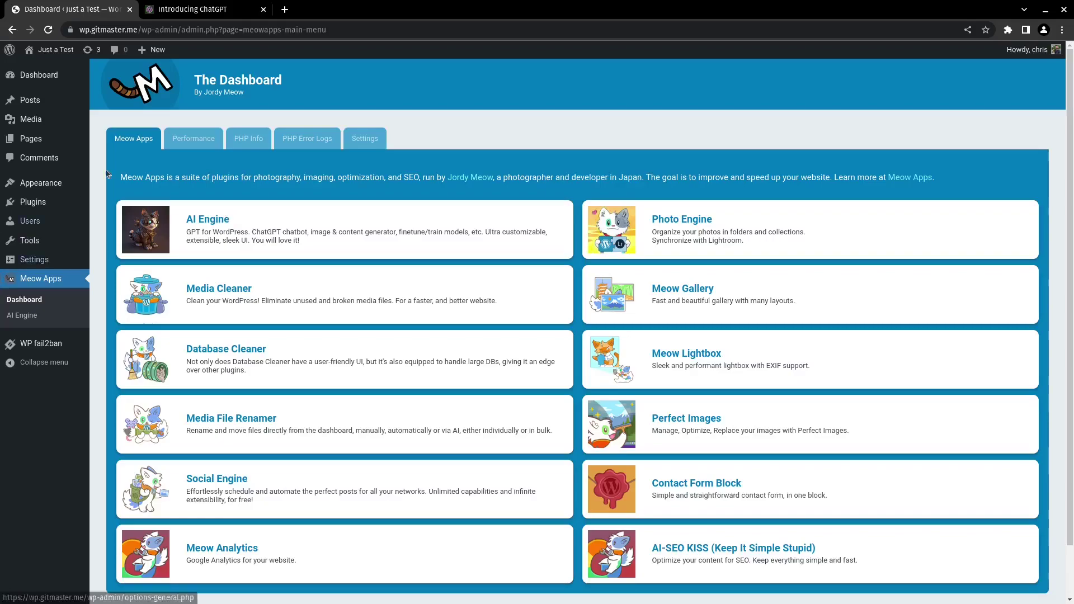
{"action": "left_click", "coordinate": [12, 324]}
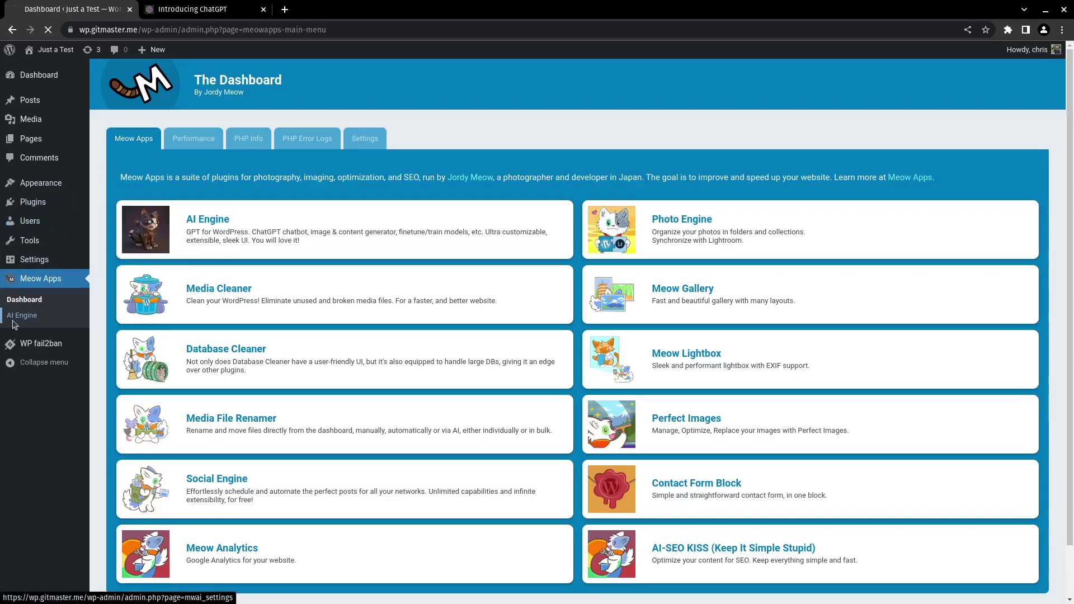